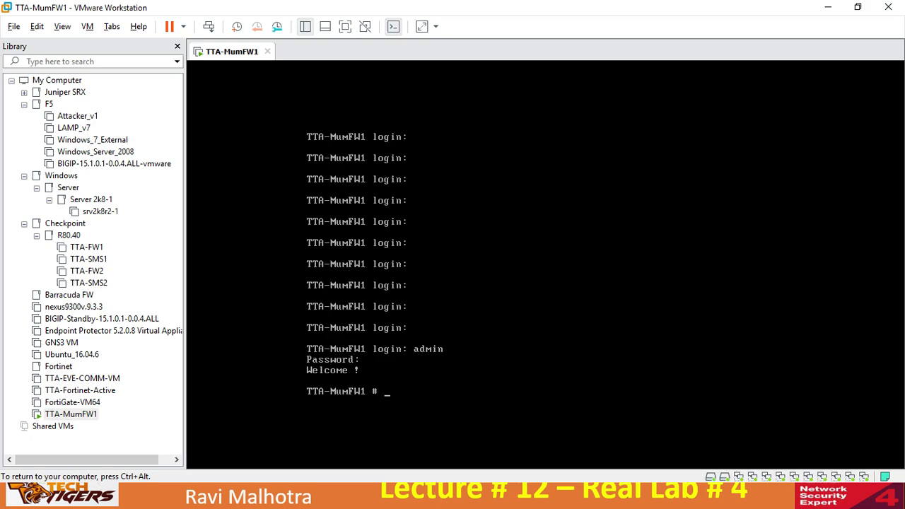
Run 'show system interface' on the firewall console to list each port's addressing.
type("system interface")
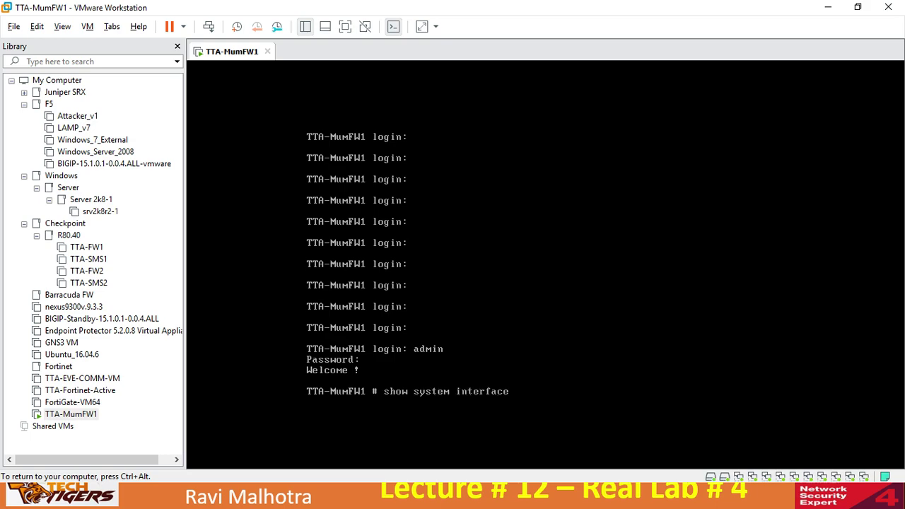
key("Return")
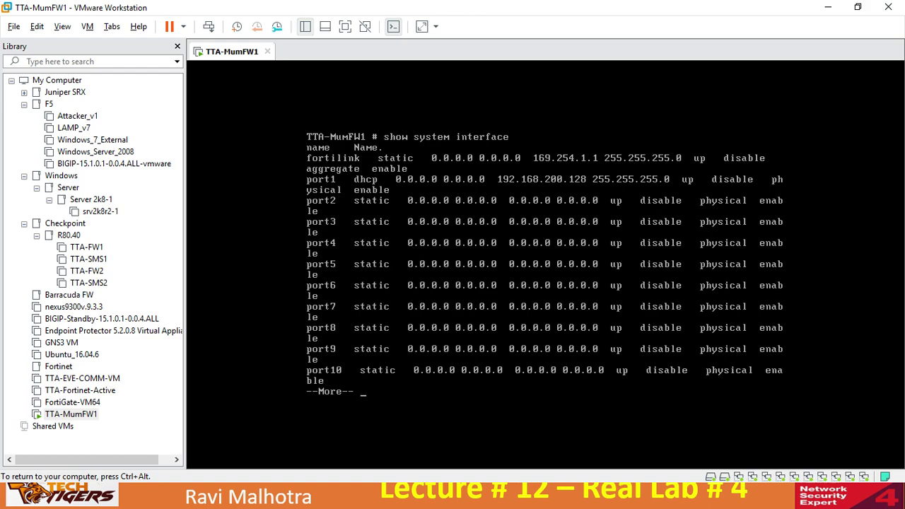
key("ctrl+alt")
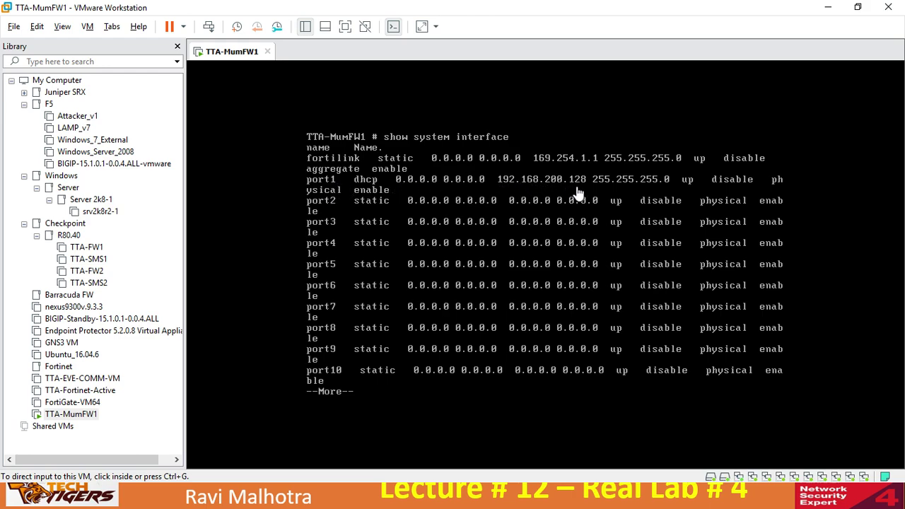
key("super")
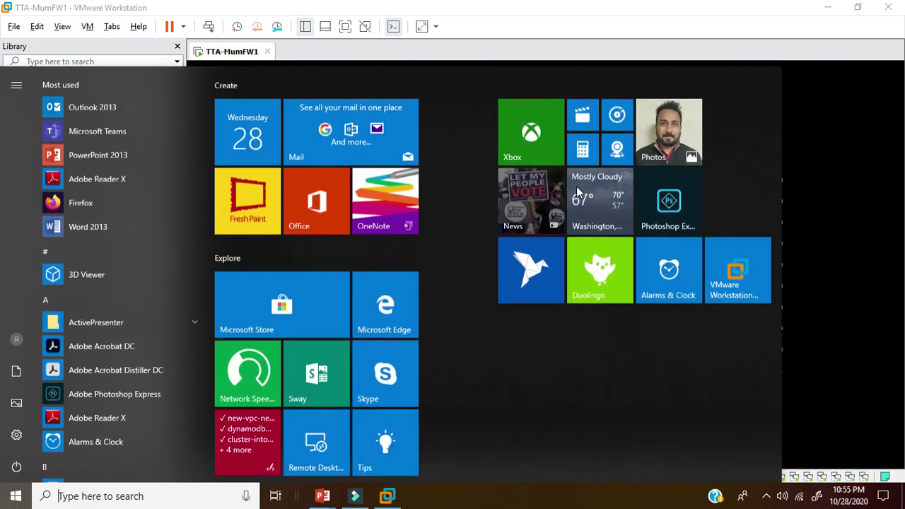
Search the Start menu for 'fire' and launch Firefox.
left_click(78, 498)
type("ch")
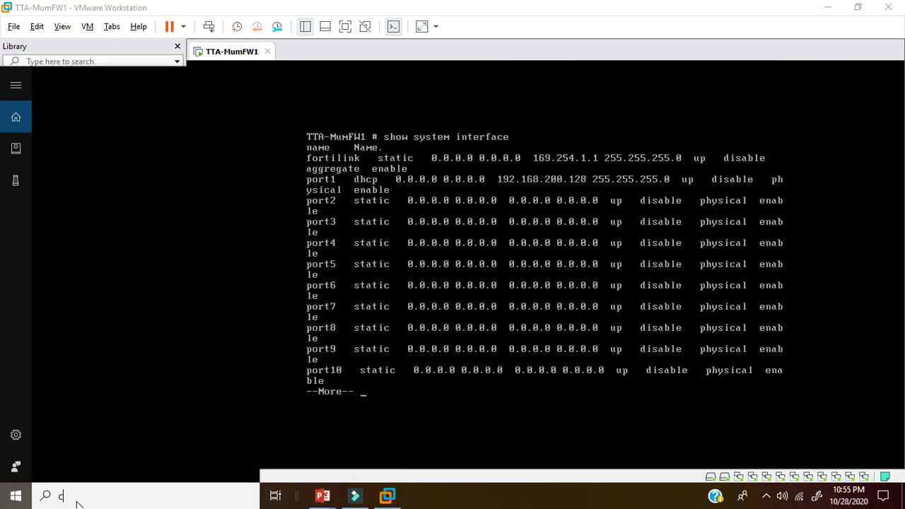
key("BackSpace")
key("BackSpace")
type("fire")
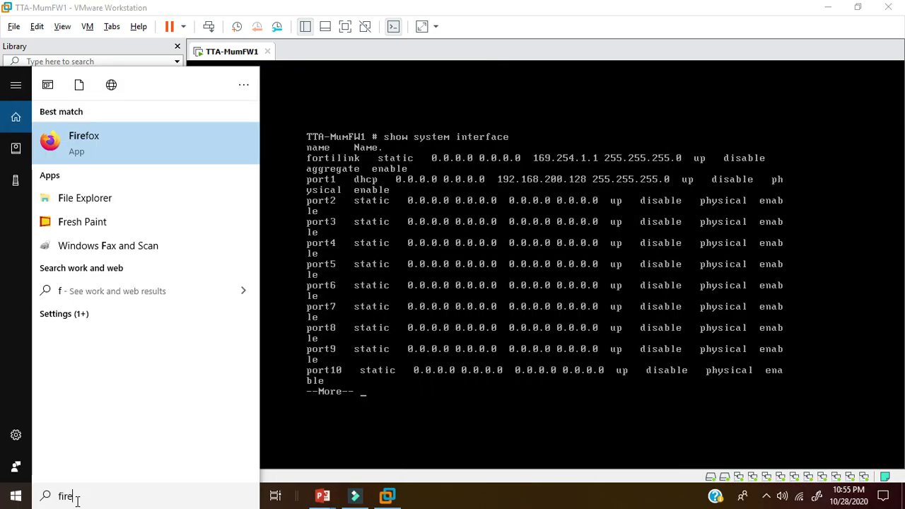
left_click(97, 148)
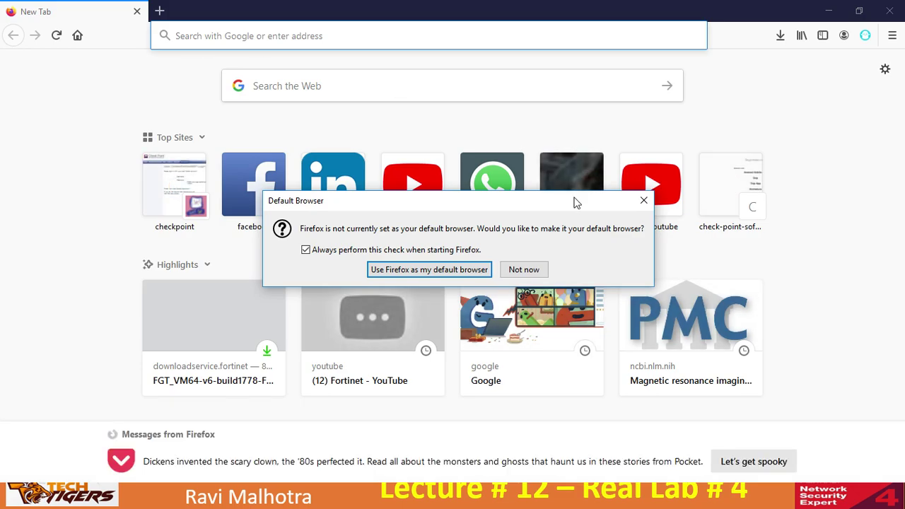
left_click(526, 270)
type("htt")
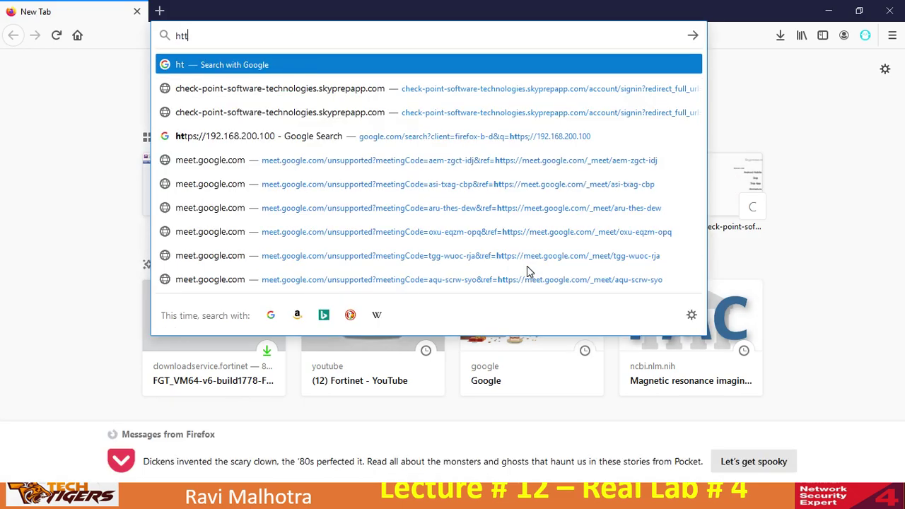
type("p://192")
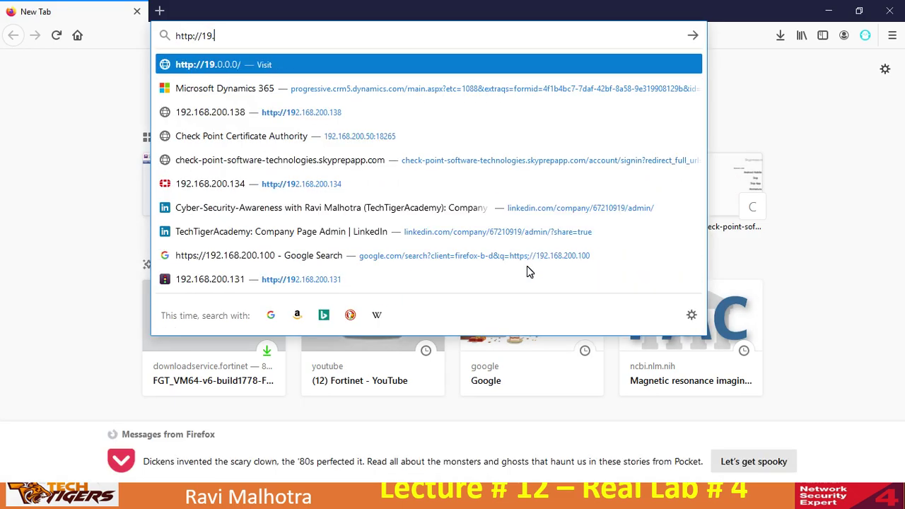
type(".")
key("Right")
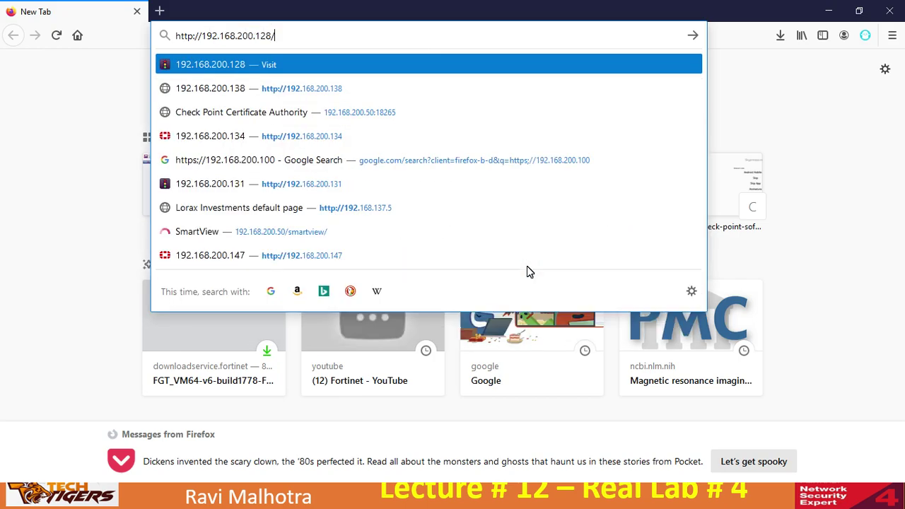
key("Return")
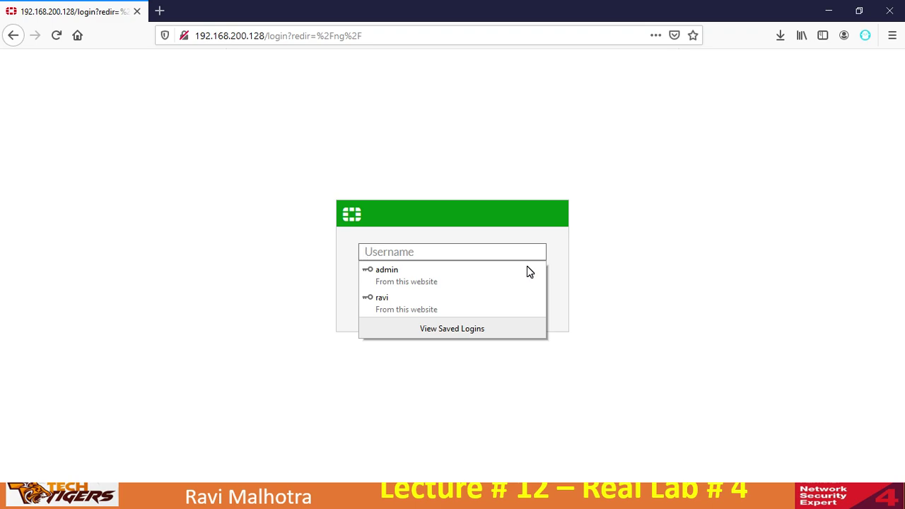
Log in as admin using the saved credentials.
type("admin")
left_click(527, 271)
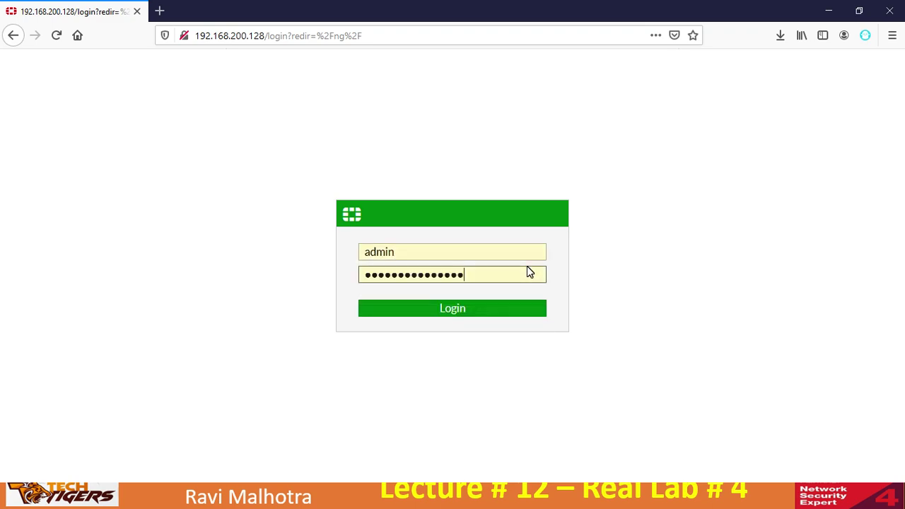
left_click(504, 311)
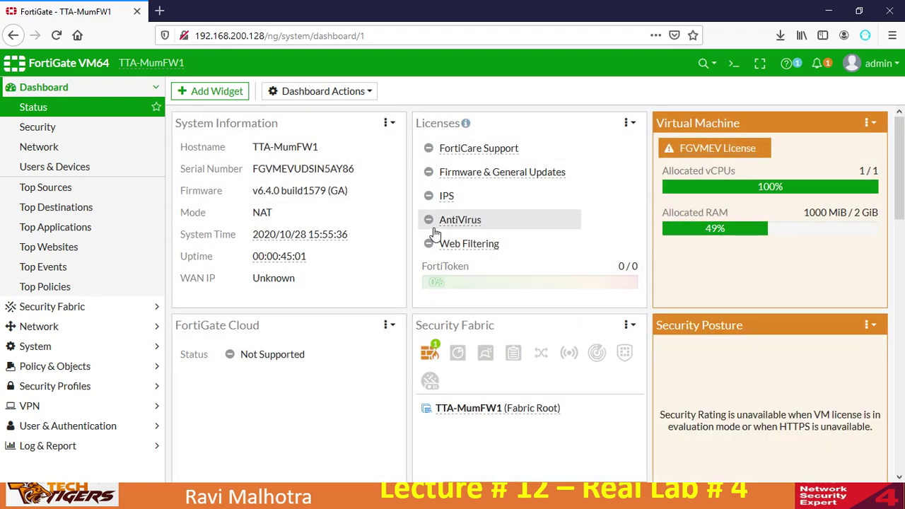
Review the System Information widget (firmware v6.4.0 build1579, NAT mode), then switch to the slideshow.
mouse_move(290, 263)
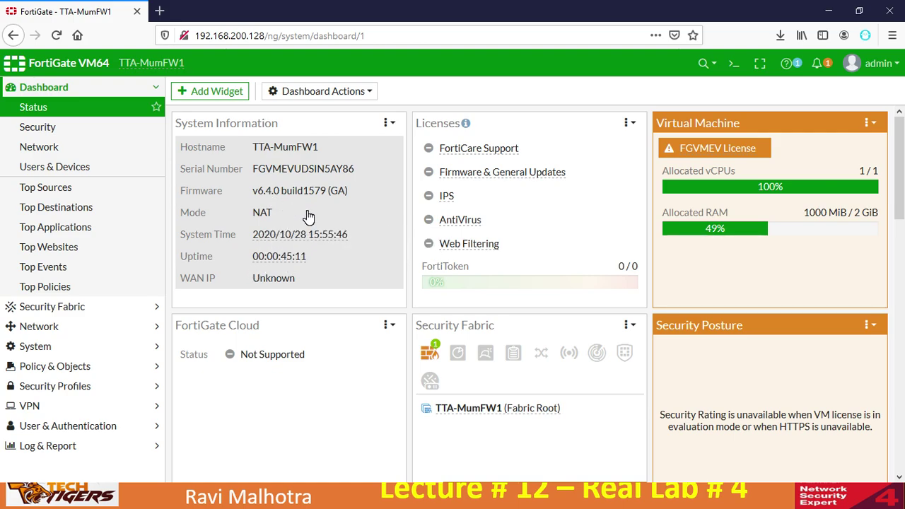
key("alt+Tab")
key("alt+Tab")
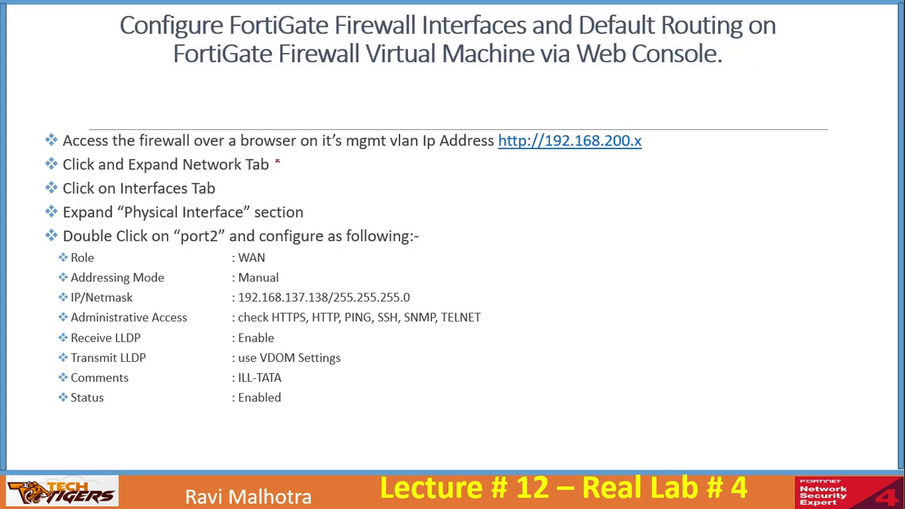
Tick the browser-access step on the slide and write 200.128 beside the URL.
left_click_drag(306, 136, 353, 86)
left_click(676, 138)
mouse_move(656, 137)
left_mouse_down()
mouse_move(663, 147)
mouse_move(690, 145)
left_mouse_up()
mouse_move(699, 140)
left_mouse_down()
mouse_move(697, 149)
mouse_move(719, 149)
left_mouse_up()
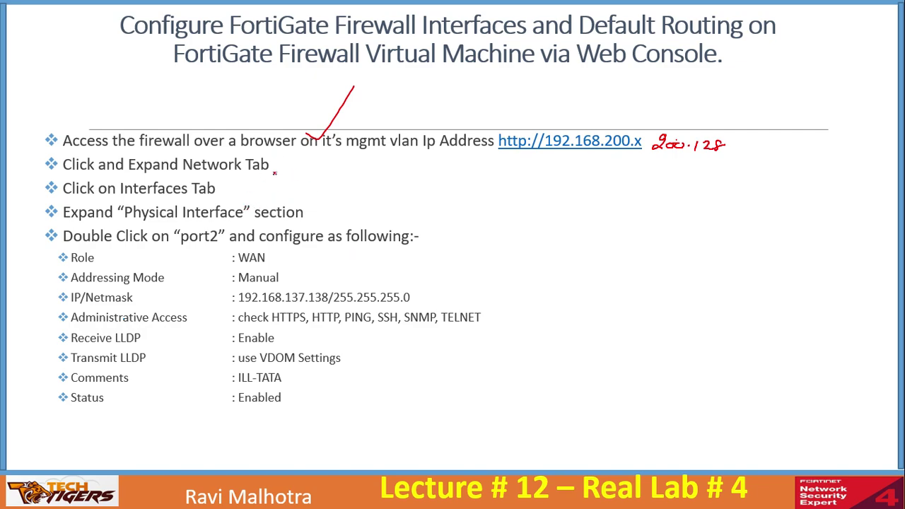
Tick the Network Tab, Interfaces Tab and Physical Interface steps in red.
left_click_drag(271, 163, 295, 140)
left_click_drag(221, 188, 237, 169)
left_click_drag(315, 213, 330, 206)
key("alt+Tab")
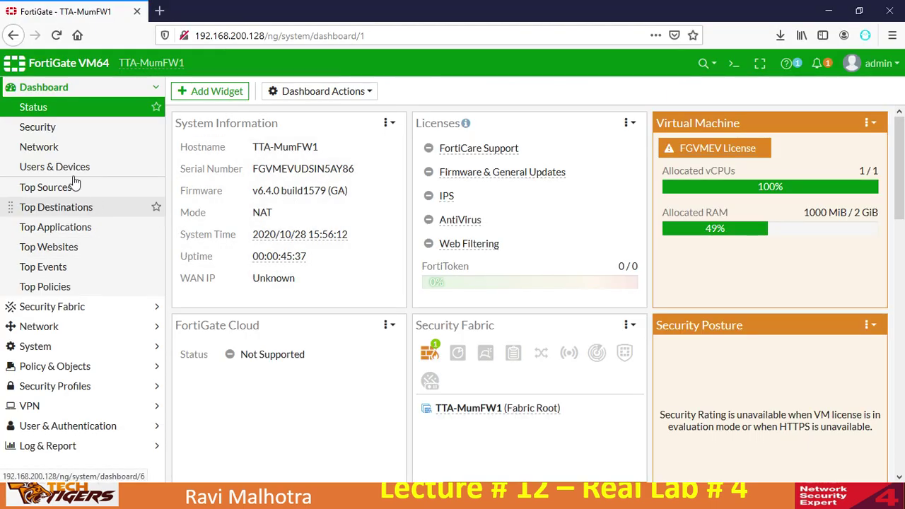
Expand Network and open the Interfaces list.
left_click(156, 327)
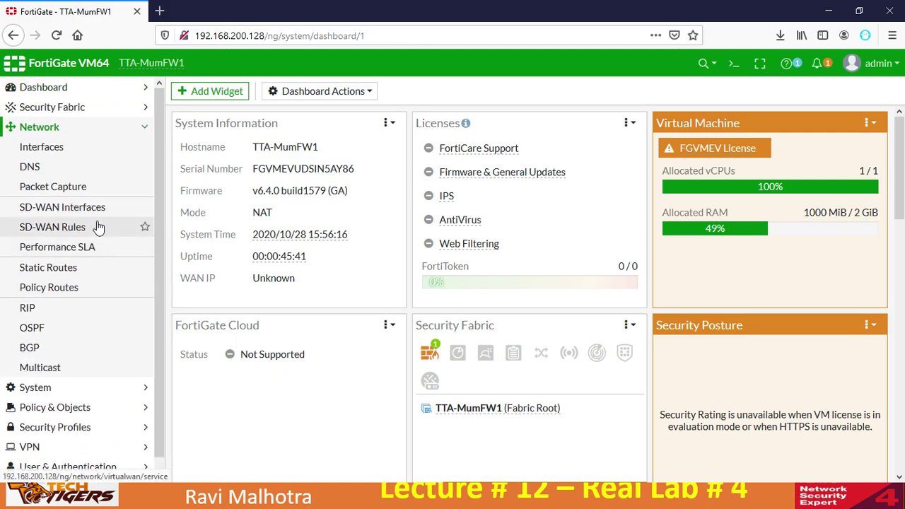
left_click(41, 147)
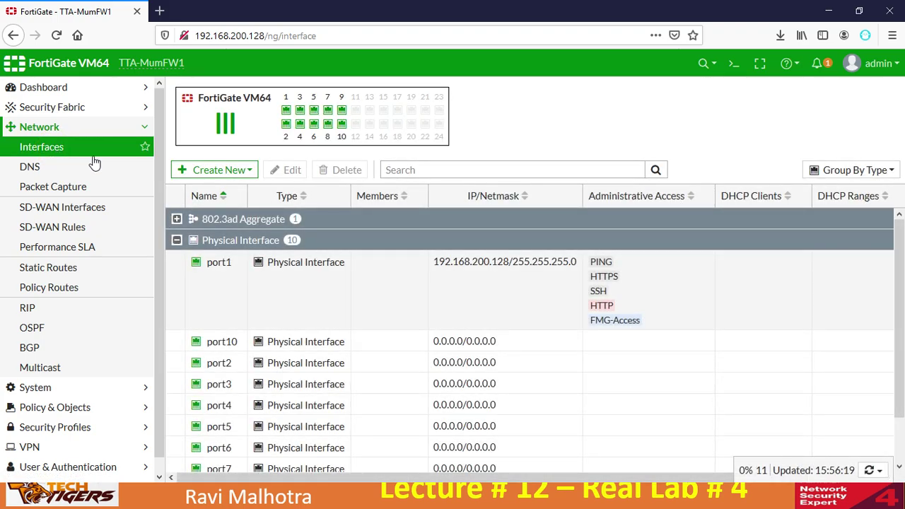
left_click(176, 245)
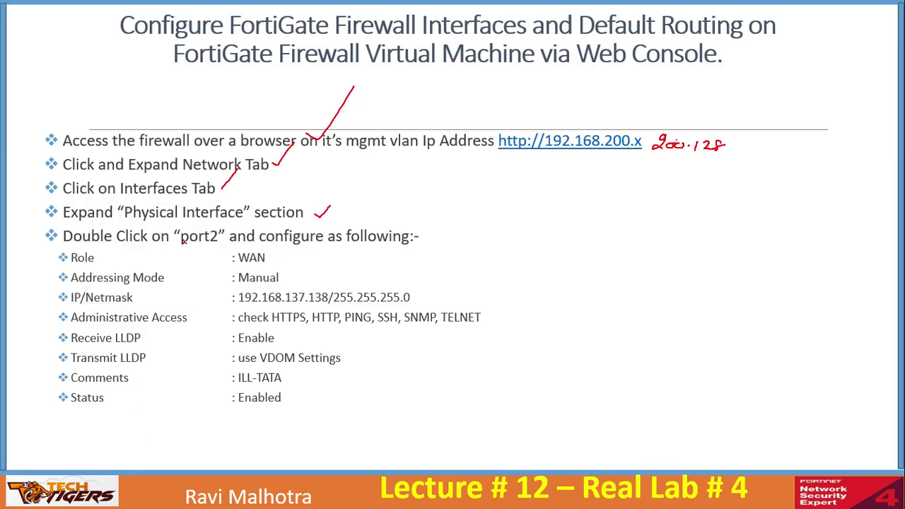
Underline Network Tab, Interfaces Tab, Physical Interface and port2 on the slide.
left_click_drag(188, 170, 283, 172)
left_click_drag(113, 199, 216, 198)
left_click_drag(125, 220, 253, 219)
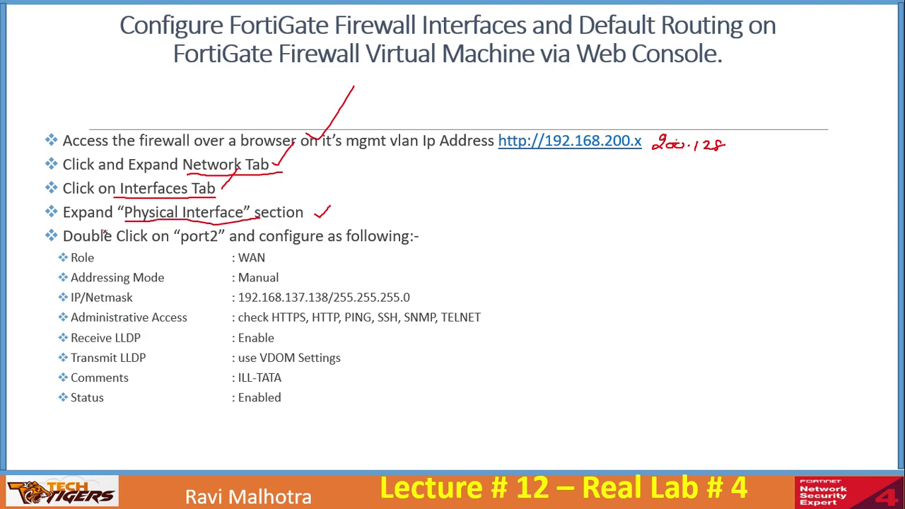
left_click_drag(176, 249, 222, 246)
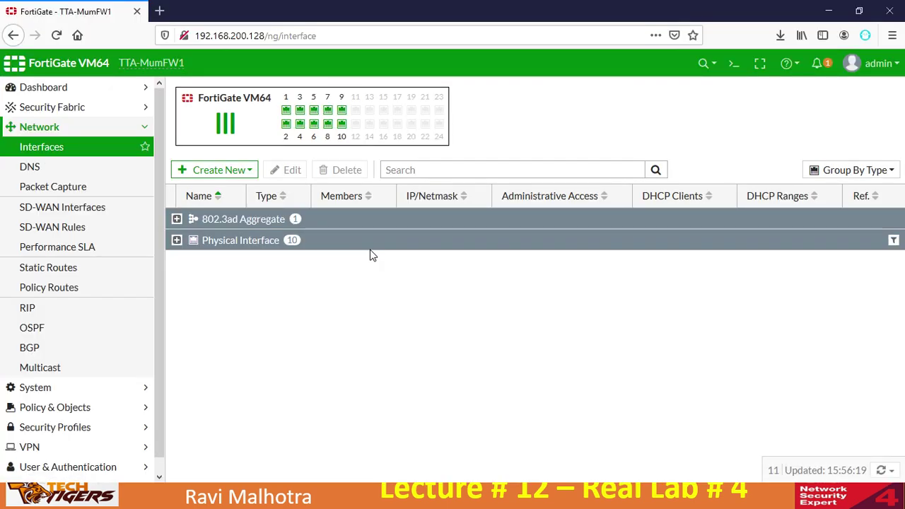
Expand the Physical Interface group and select port2.
left_click(177, 241)
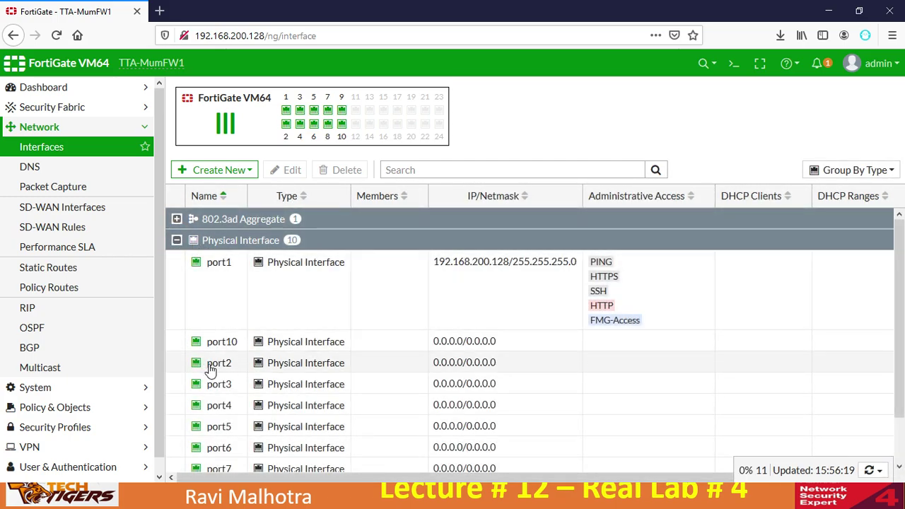
left_click(211, 369)
left_click(210, 369)
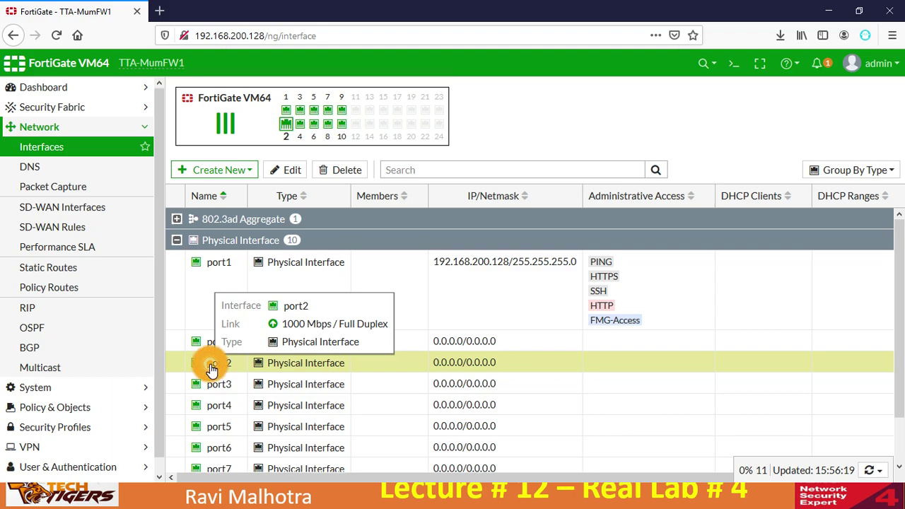
Open port2 for editing and choose WAN as its Role.
double_click(212, 369)
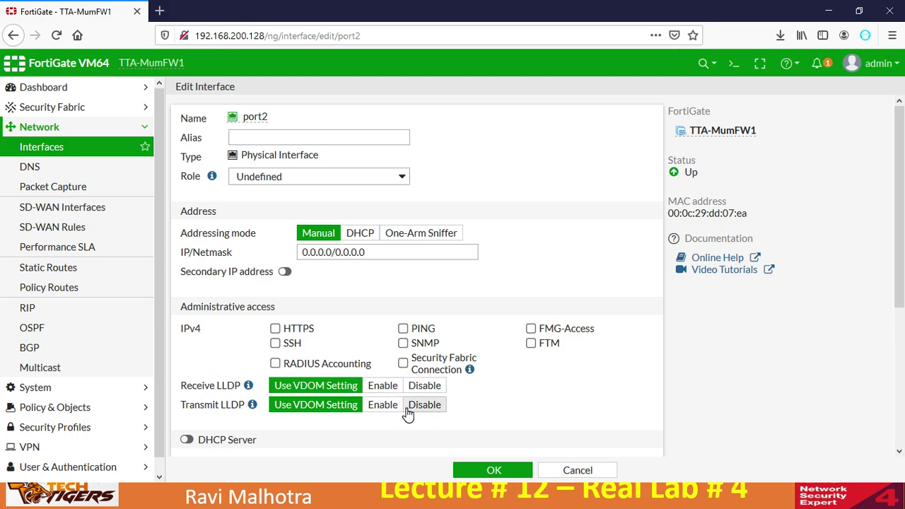
key("alt+Tab")
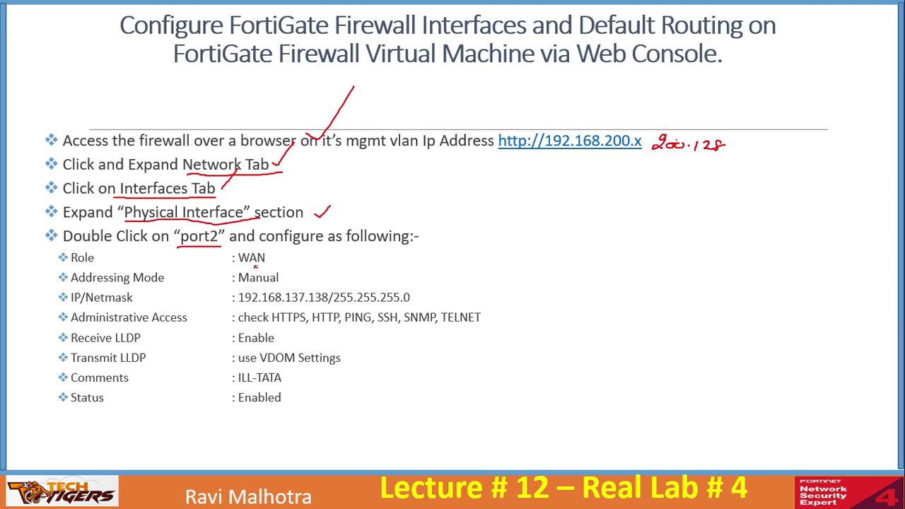
key("alt+Tab")
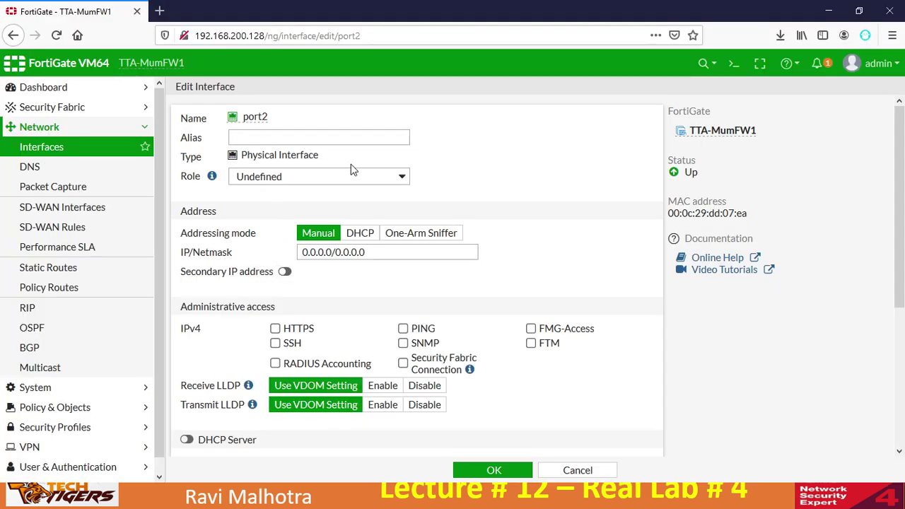
left_click(296, 178)
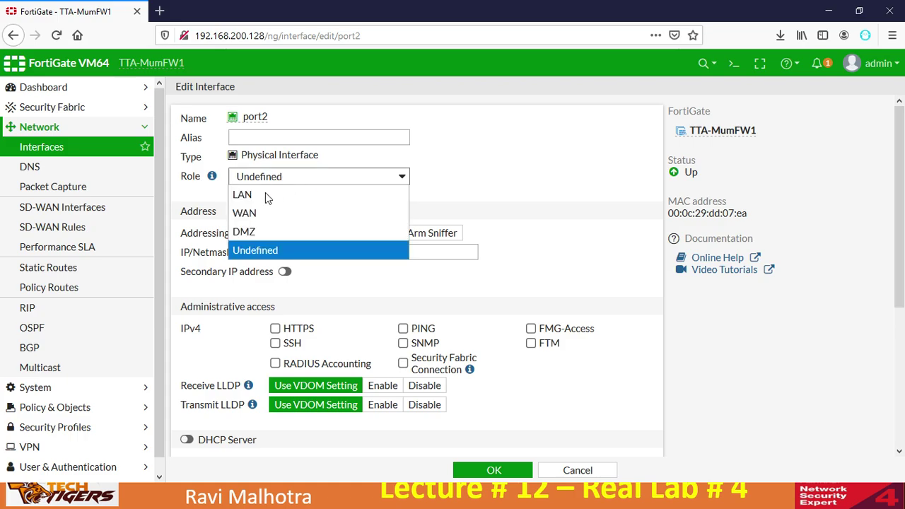
left_click(244, 213)
key("alt+Tab")
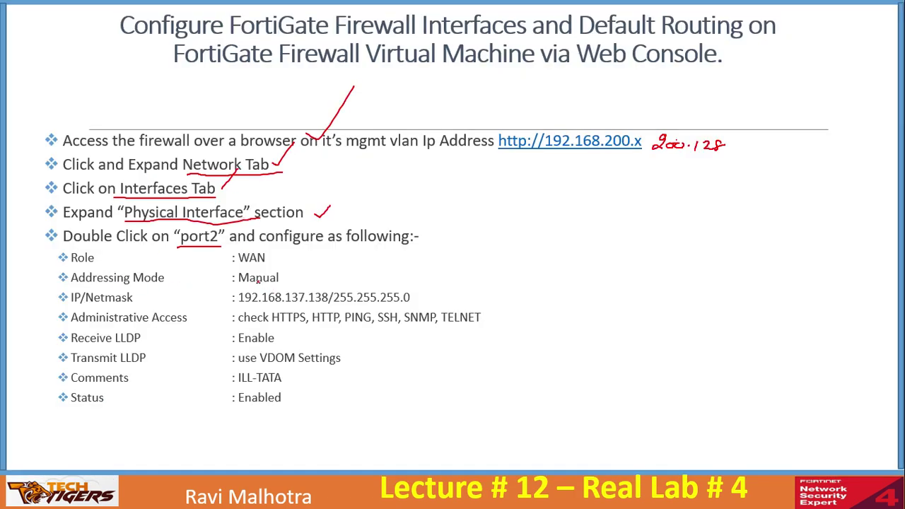
key("alt+Tab")
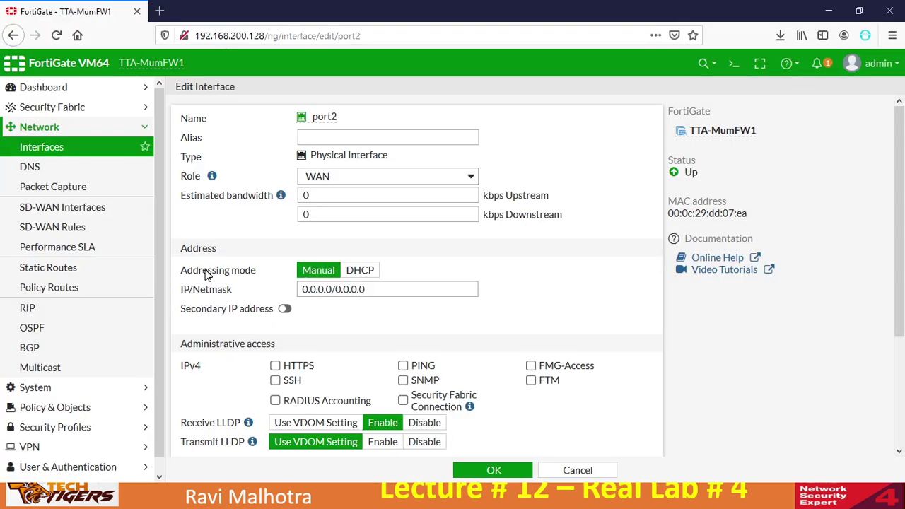
Replace port2's IP/Netmask with 192.168.137.138/24.
triple_click(370, 289)
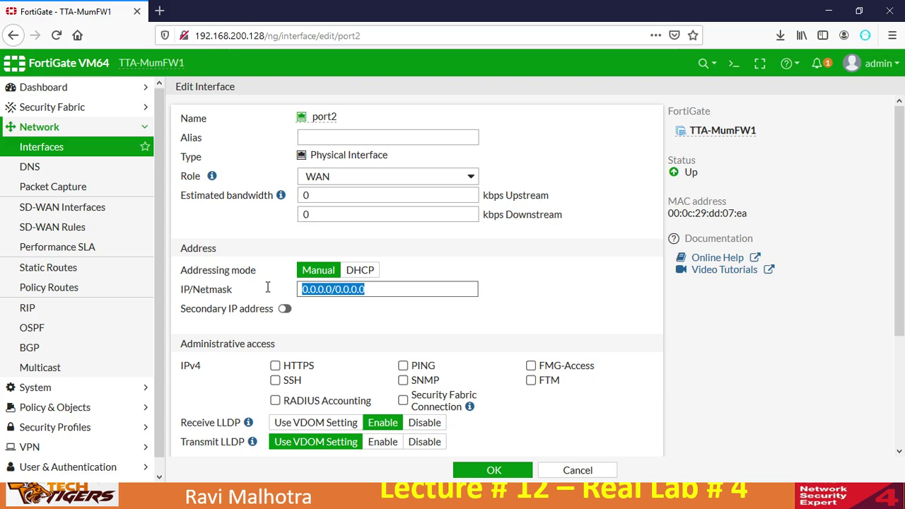
type("192")
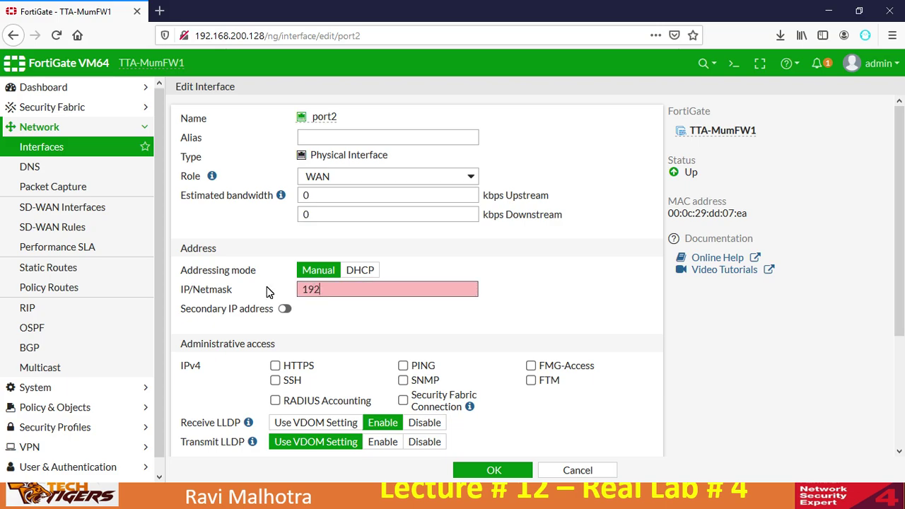
type(".168.")
type("137.")
key("alt+Tab")
key("alt+Tab")
type("138")
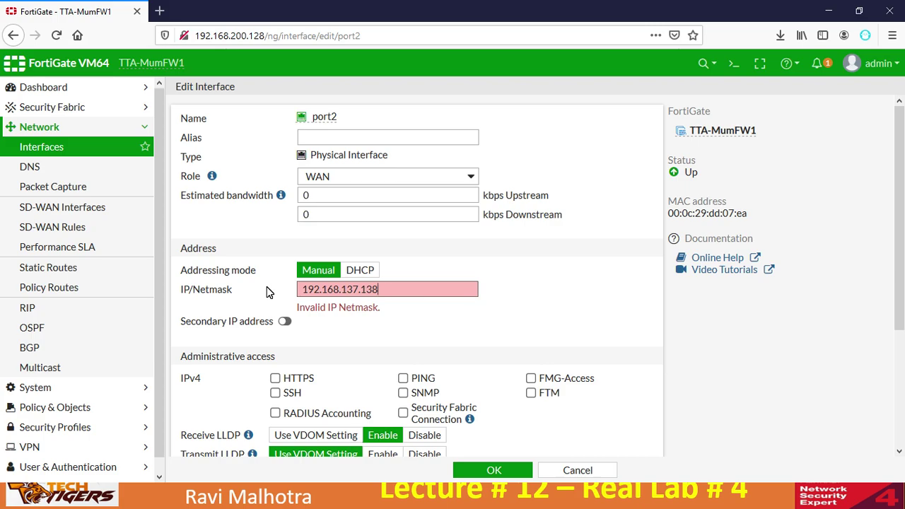
type("/24")
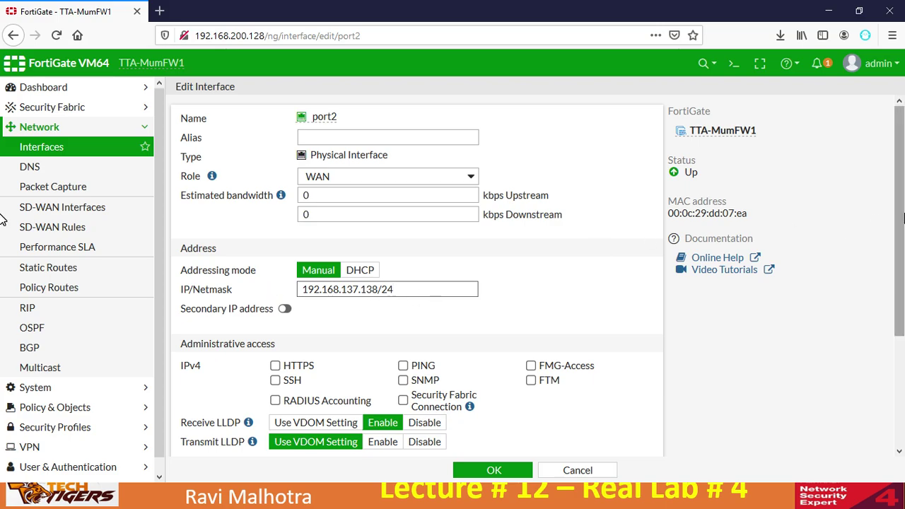
Tick the HTTPS, SSH, SNMP and PING administrative access boxes for port2.
left_click_drag(895, 196, 887, 303)
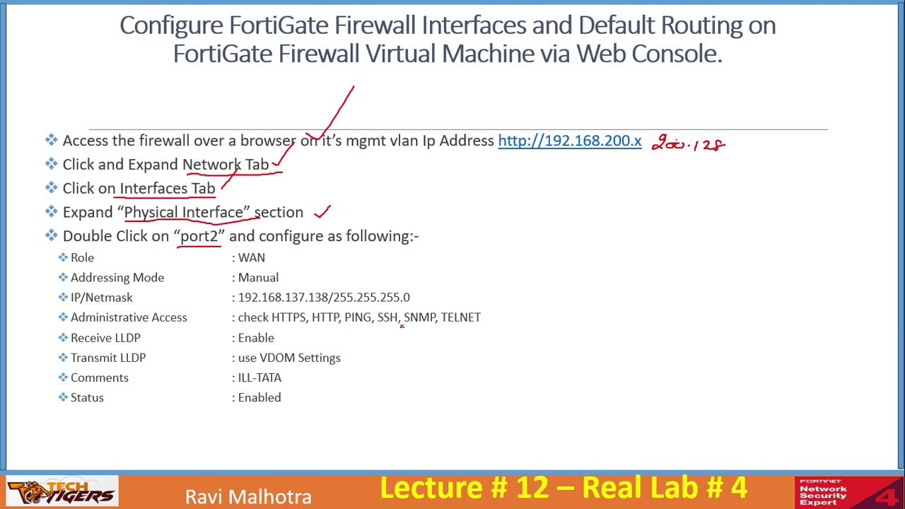
key("alt+Tab")
left_click(286, 223)
left_click(304, 239)
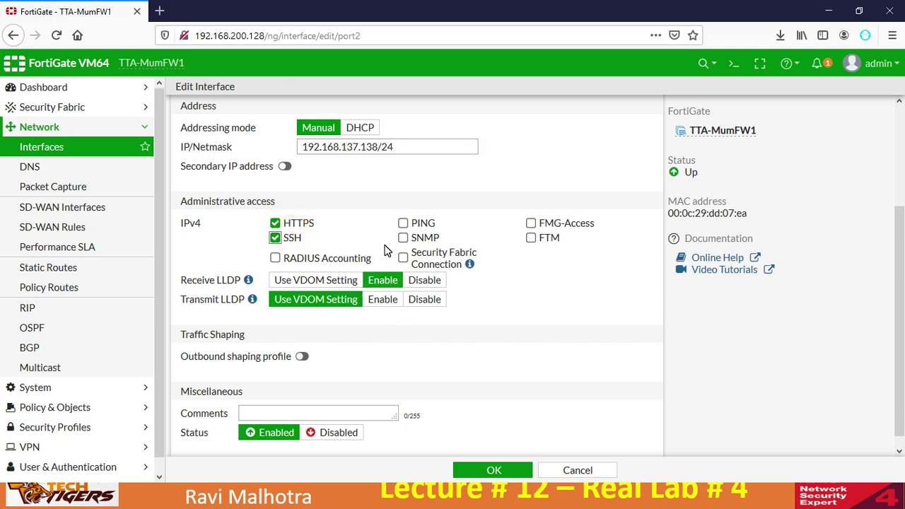
left_click(407, 241)
left_click(403, 223)
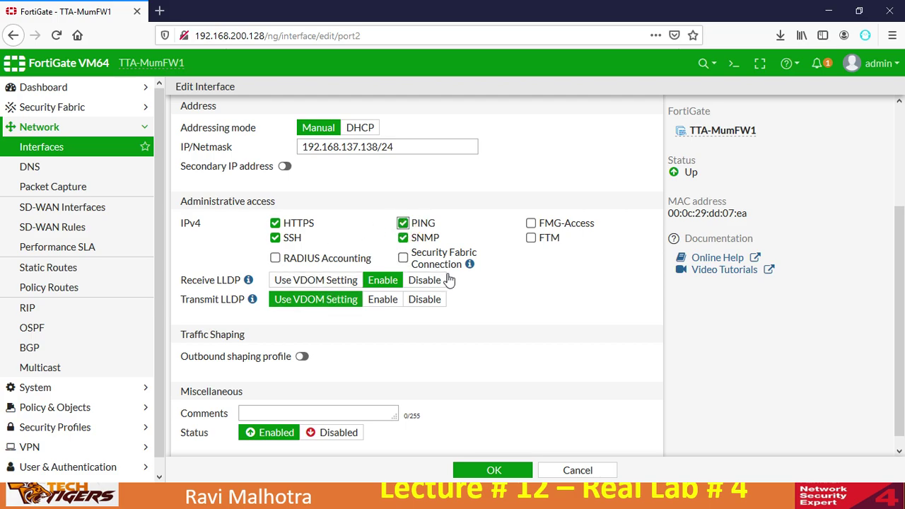
left_click(302, 357)
key("alt+Tab")
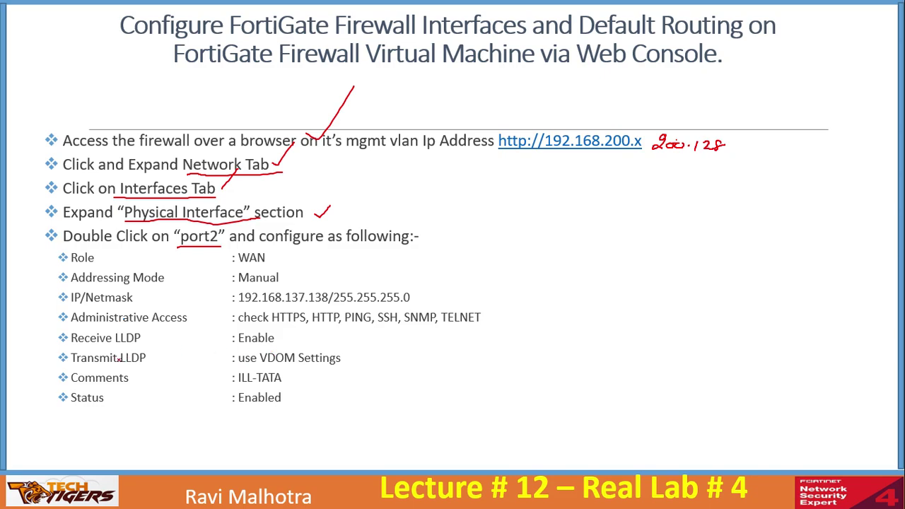
key("alt+Tab")
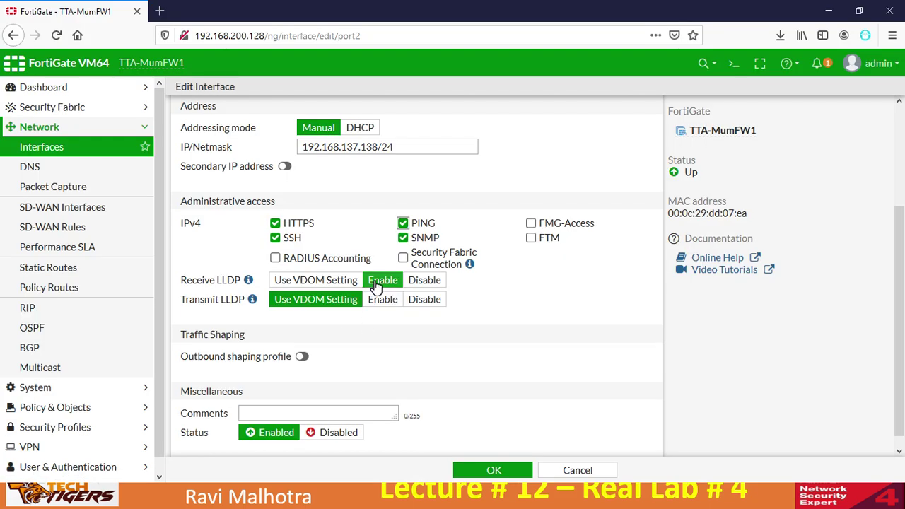
key("alt+Tab")
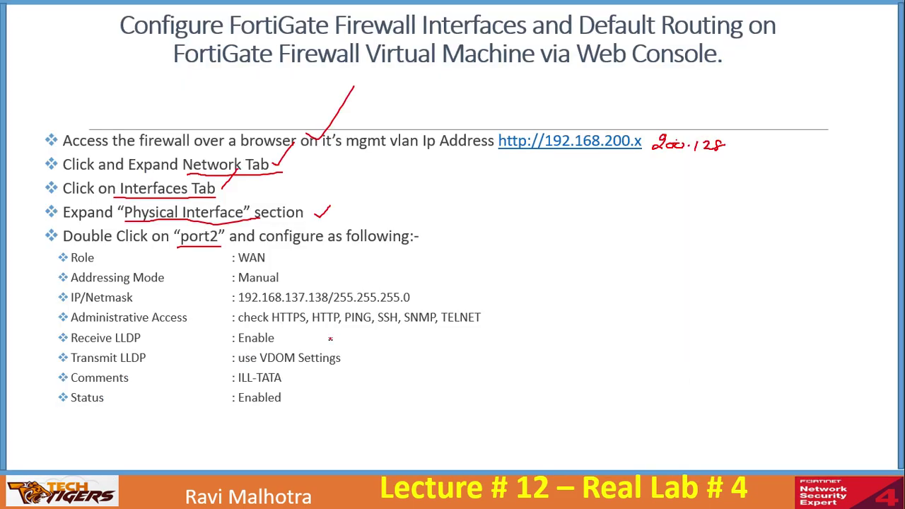
Enter the comment ILL-TATA for port2 and save the interface with OK.
key("alt+Tab")
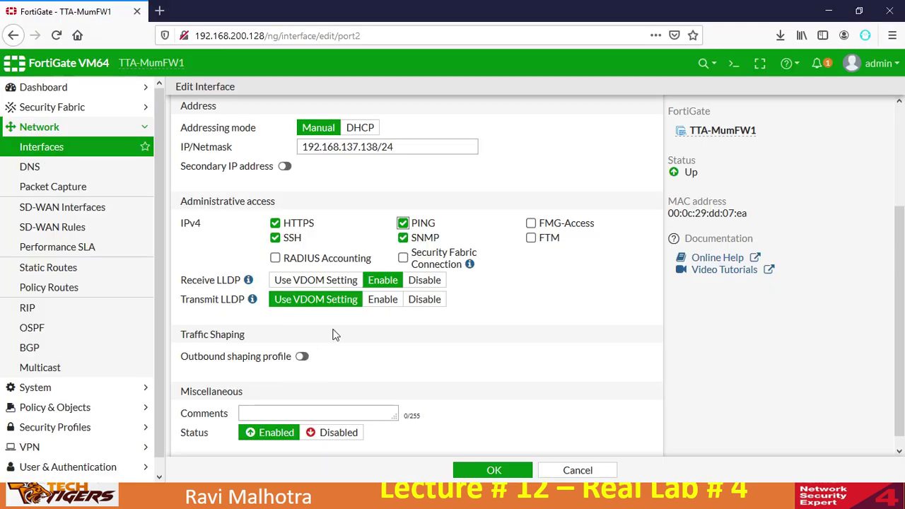
key("alt+Tab")
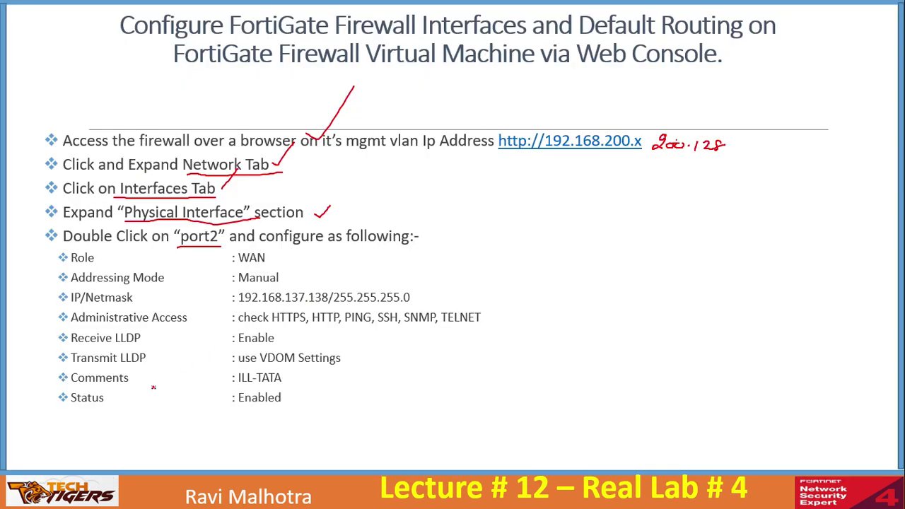
key("alt+Tab")
left_click(285, 414)
type("ILL-TATA")
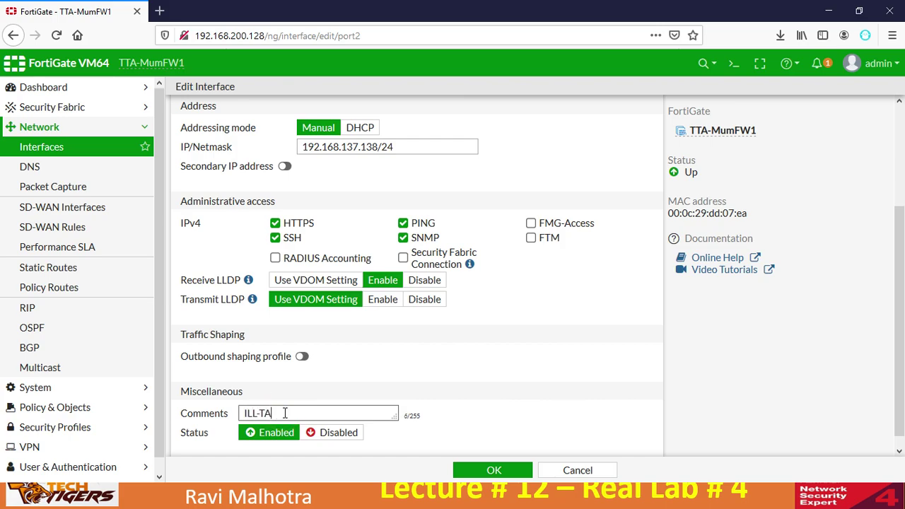
key("alt+Tab")
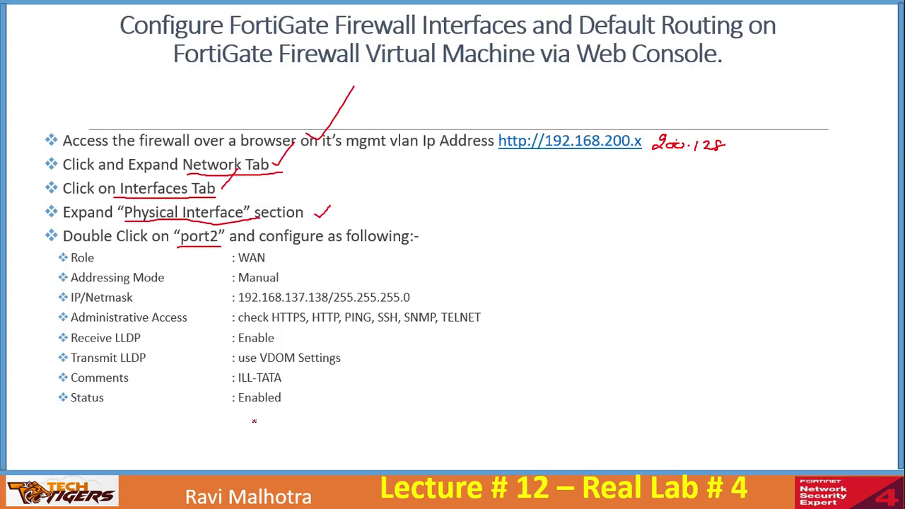
key("alt+Tab")
key("alt+Tab")
key("alt+Tab")
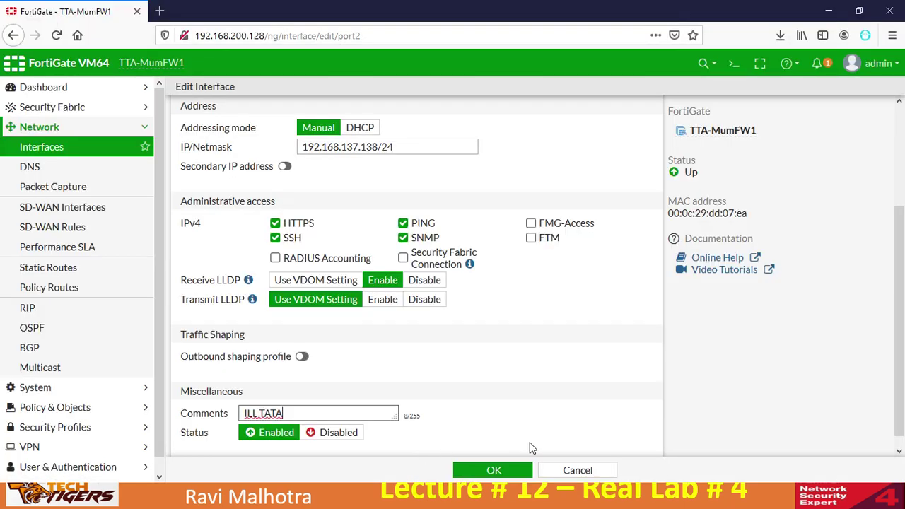
left_click(488, 473)
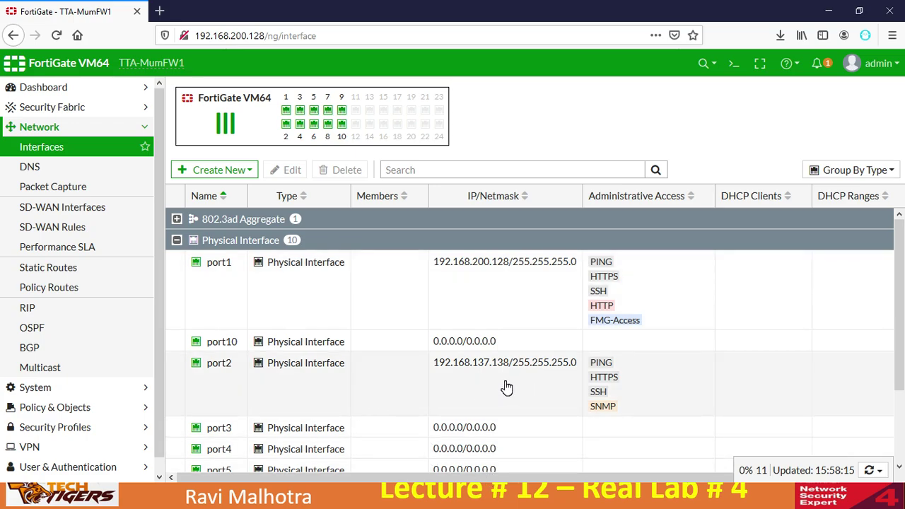
Write DONE beside the port2 step on the lab slide and underline it.
key("alt+Tab")
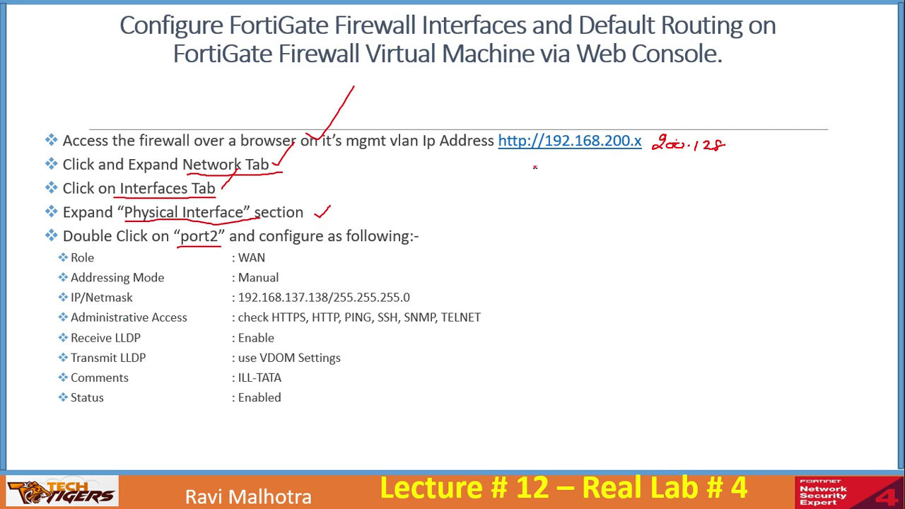
mouse_move(506, 217)
left_mouse_down()
mouse_move(506, 240)
mouse_move(495, 240)
mouse_move(560, 225)
mouse_move(557, 238)
left_mouse_up()
left_click_drag(494, 243, 509, 248)
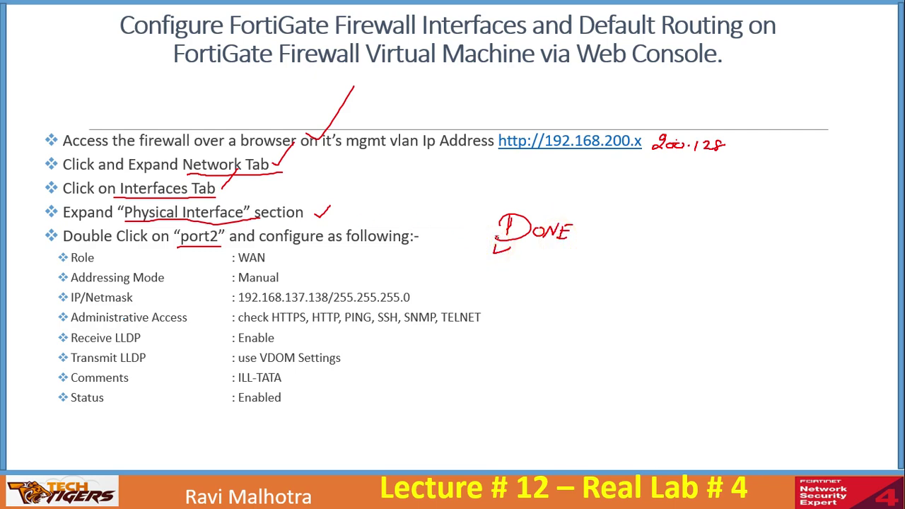
Advance to the port3 and port4 slide and underline the port3 heading.
key("Right")
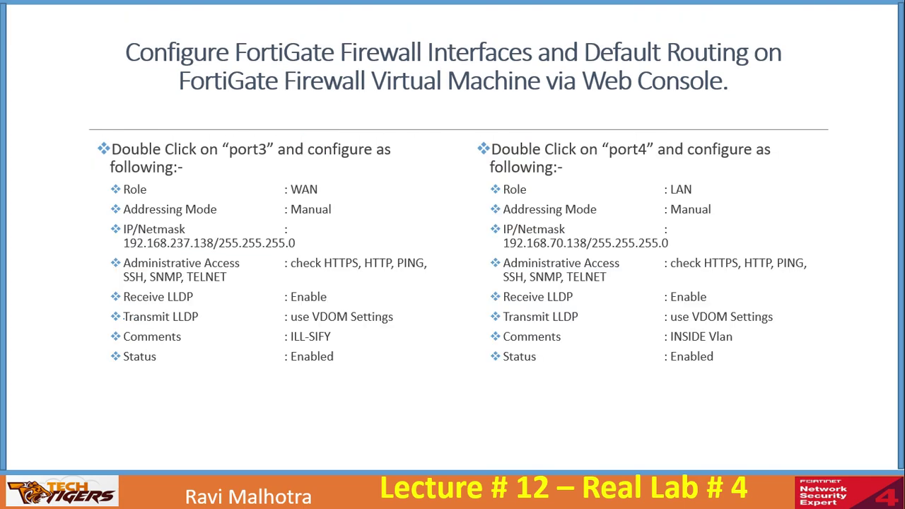
left_click_drag(230, 162, 272, 163)
left_click_drag(172, 168, 184, 167)
key("alt+Tab")
Make port3 a WAN interface with IP/Netmask 192.168.237.138/24.
double_click(222, 429)
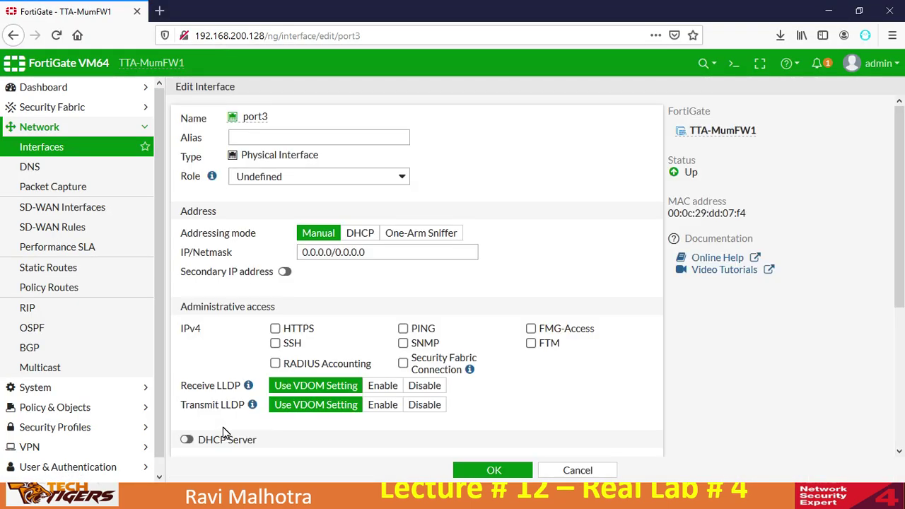
key("alt+Tab")
key("alt+Tab")
left_click(295, 177)
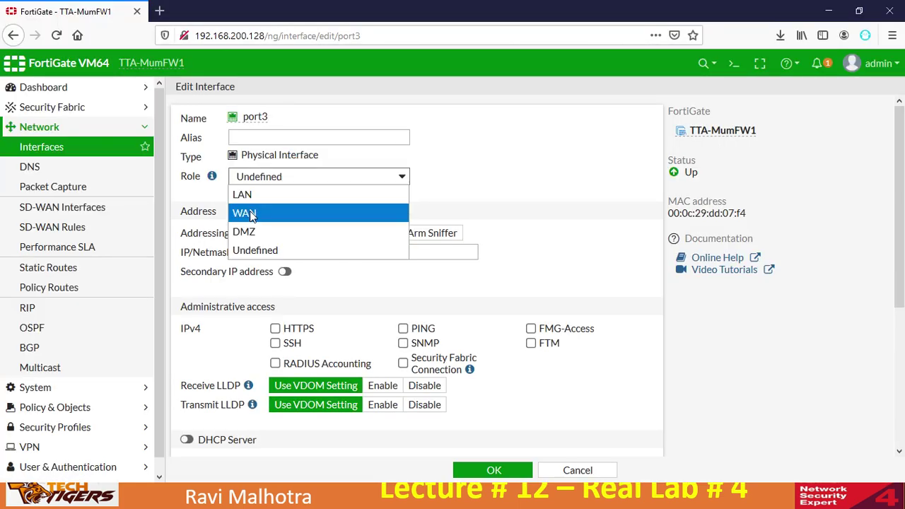
left_click(243, 212)
key("alt+Tab")
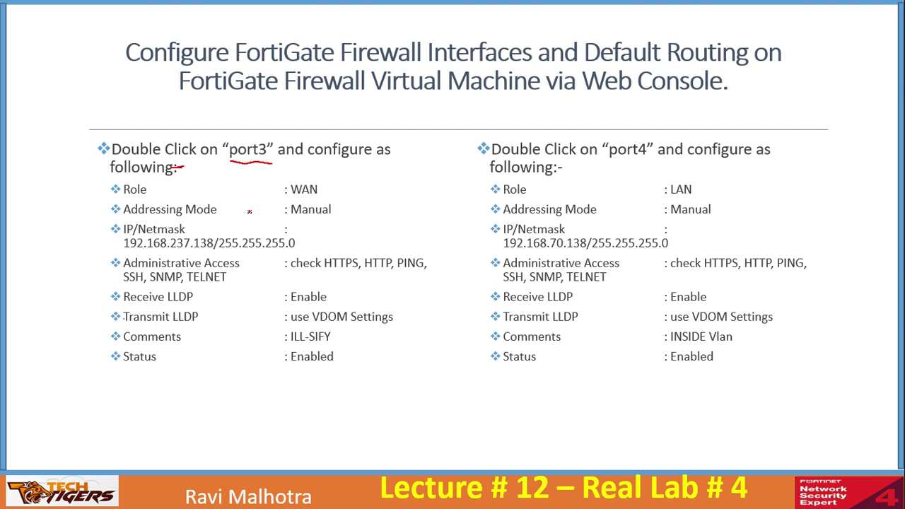
key("alt+Tab")
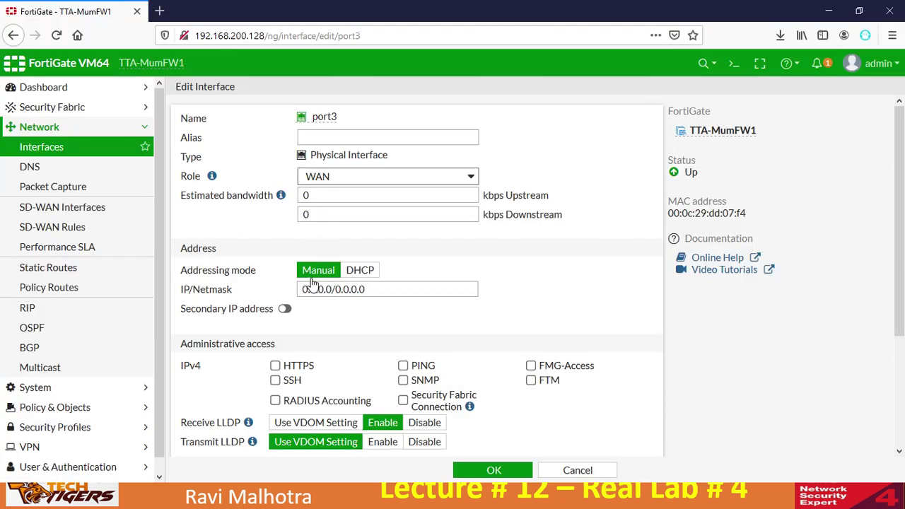
key("alt+Tab")
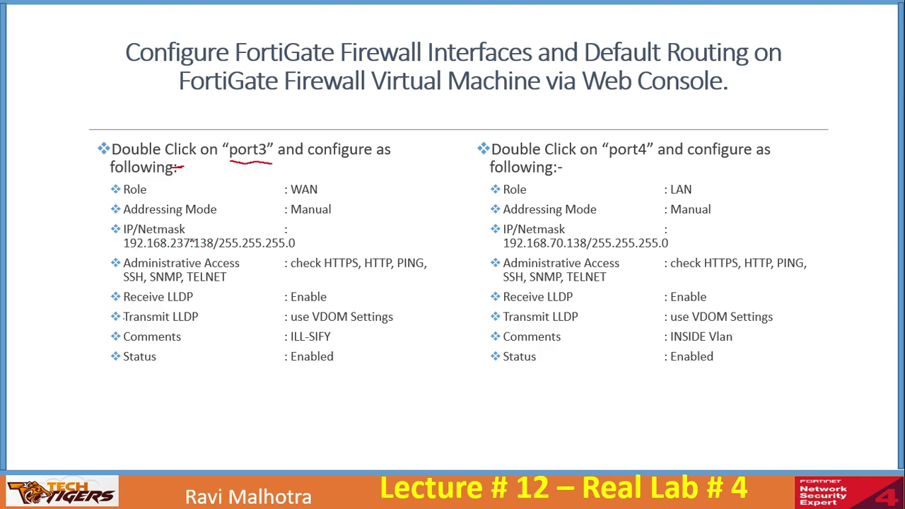
key("alt+Tab")
left_click_drag(368, 290, 235, 289)
type("192.168.237.138/24")
key("alt+Tab")
key("alt+Tab")
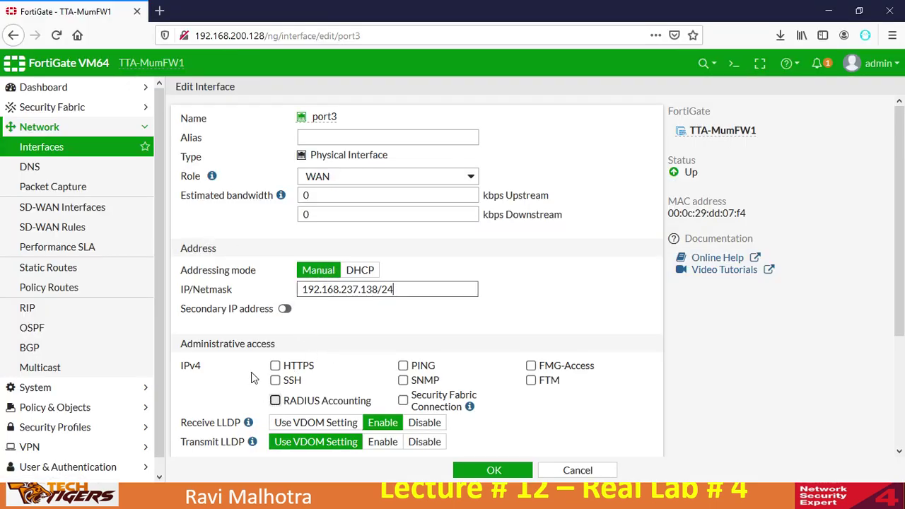
Allow HTTPS, SSH, SNMP and PING administrative access on port3.
left_click(291, 366)
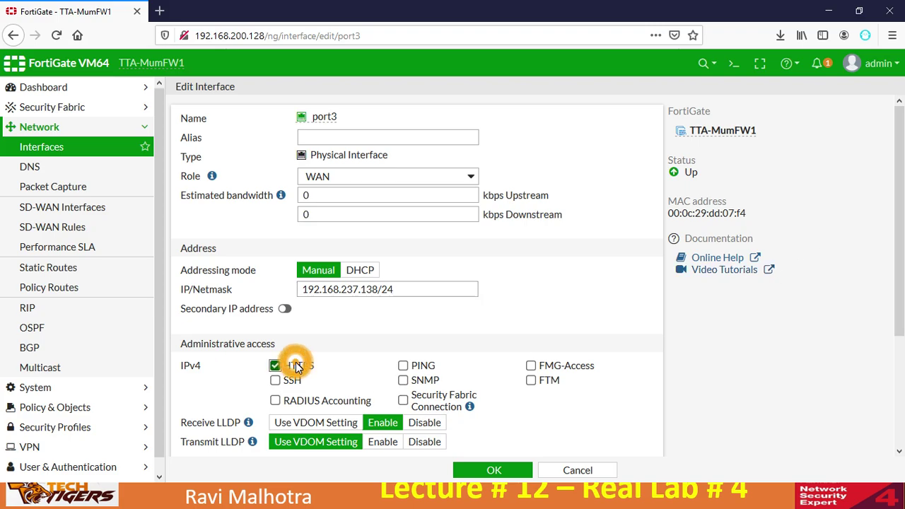
left_click(287, 382)
left_click(404, 380)
left_click(403, 366)
Add the comment ILL-SIFY to port3 and save the interface.
left_click_drag(898, 247, 879, 293)
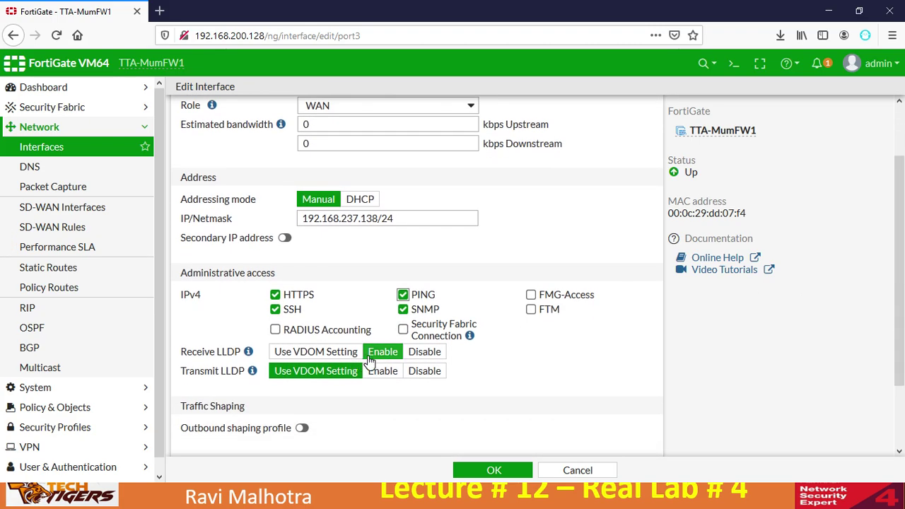
left_click_drag(898, 247, 900, 318)
left_click(259, 400)
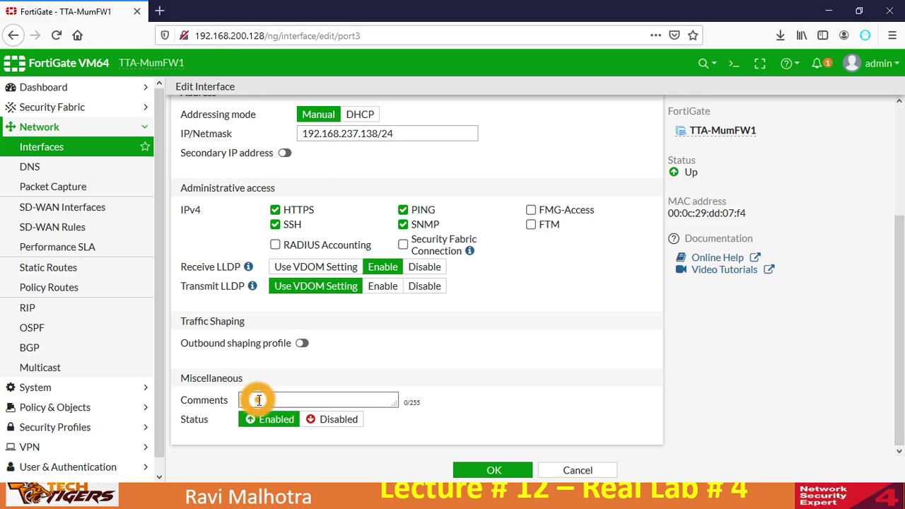
type("ILL")
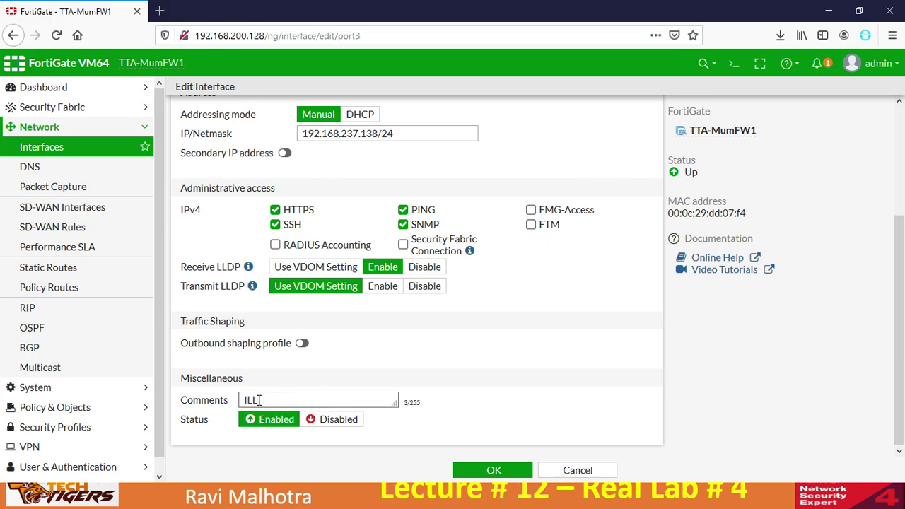
type(" SIFY")
key("alt+Tab")
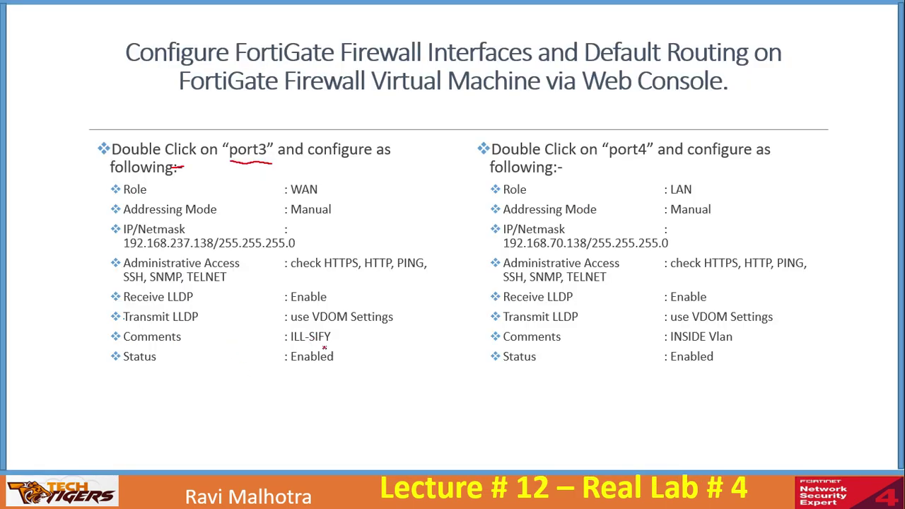
key("alt+Tab")
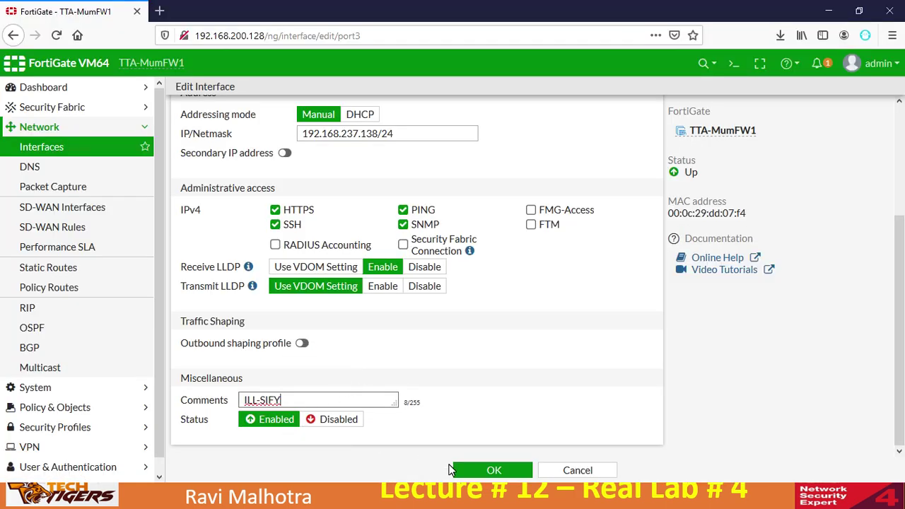
left_click(499, 473)
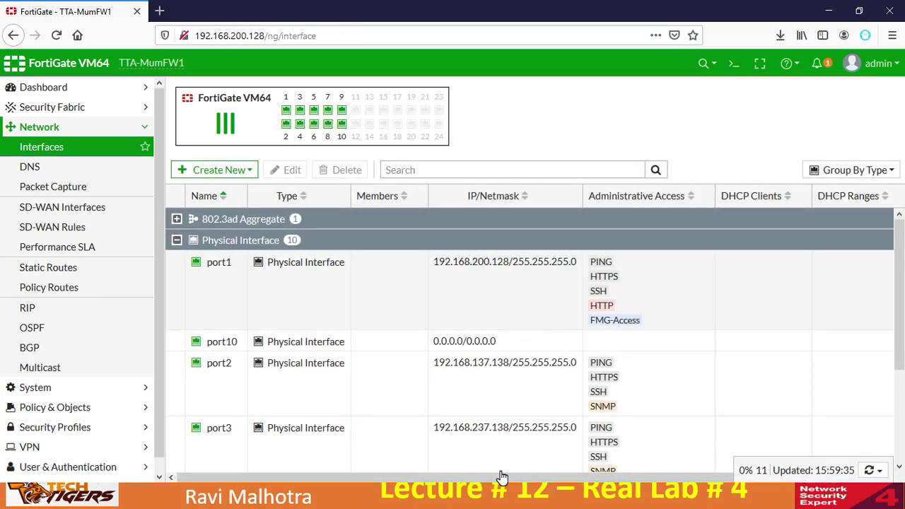
Write DONE beside the port3 settings and underline the port4 heading on the slide.
key("alt+Tab")
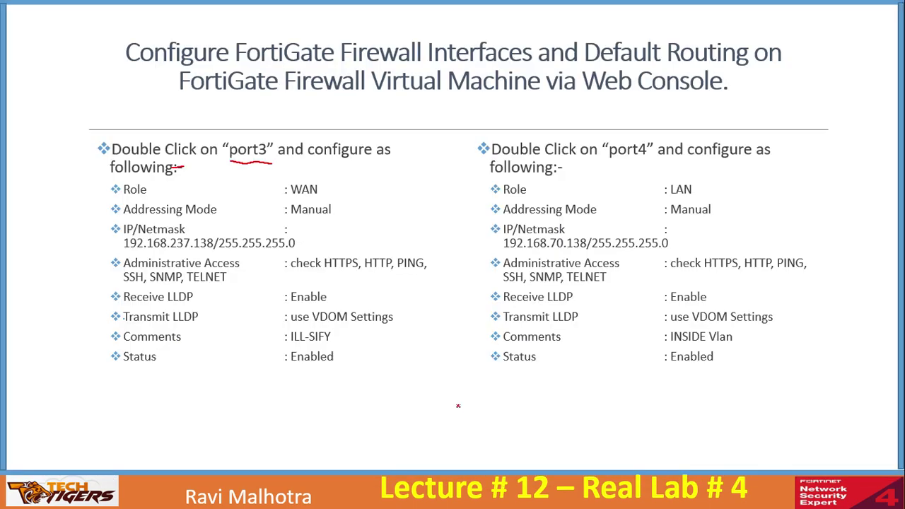
mouse_move(355, 211)
left_mouse_down()
mouse_move(355, 231)
mouse_move(414, 218)
mouse_move(404, 224)
left_mouse_up()
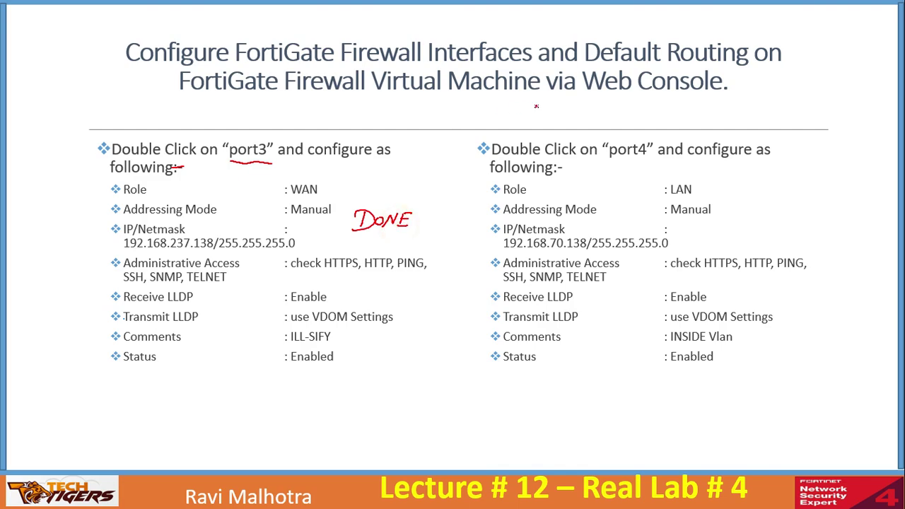
left_click_drag(605, 162, 653, 164)
key("alt+Tab")
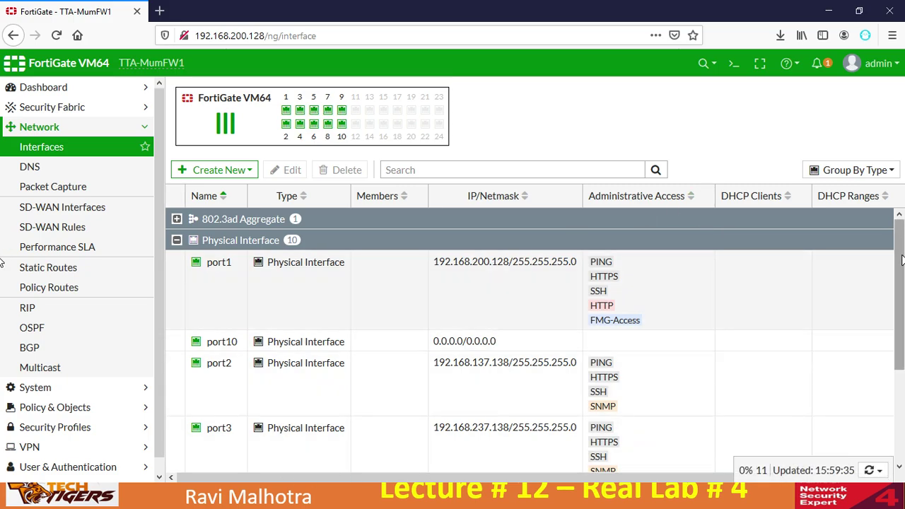
scroll(896, 250, "down", 4)
Give port4 the LAN role with IP/Netmask 192.168.70.138/24.
double_click(222, 359)
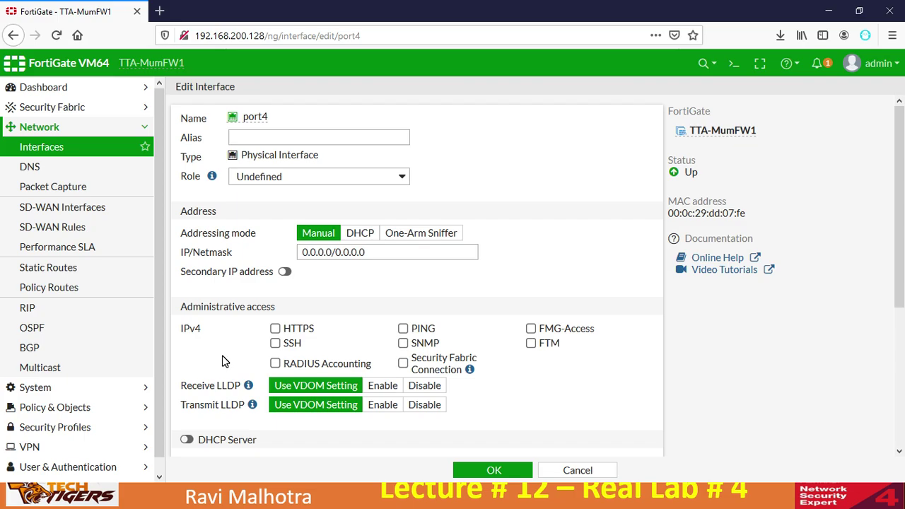
left_click(334, 177)
left_click(273, 194)
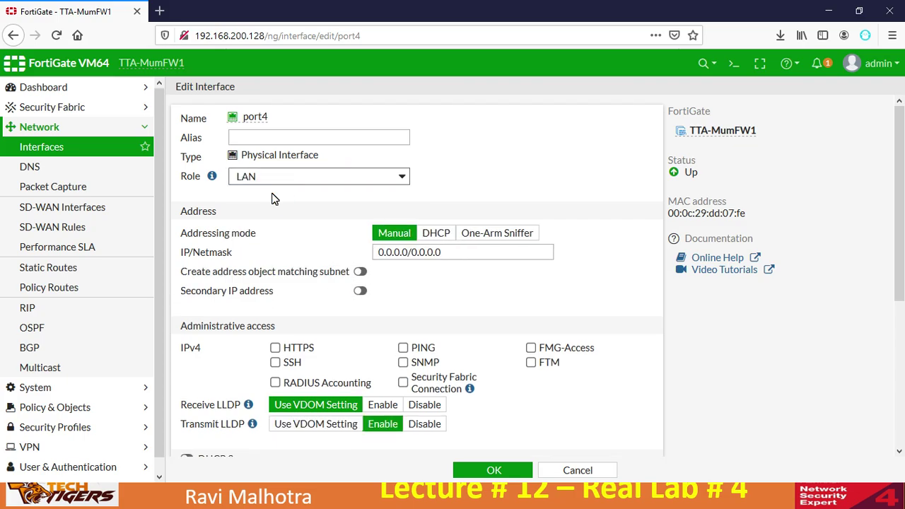
triple_click(452, 253)
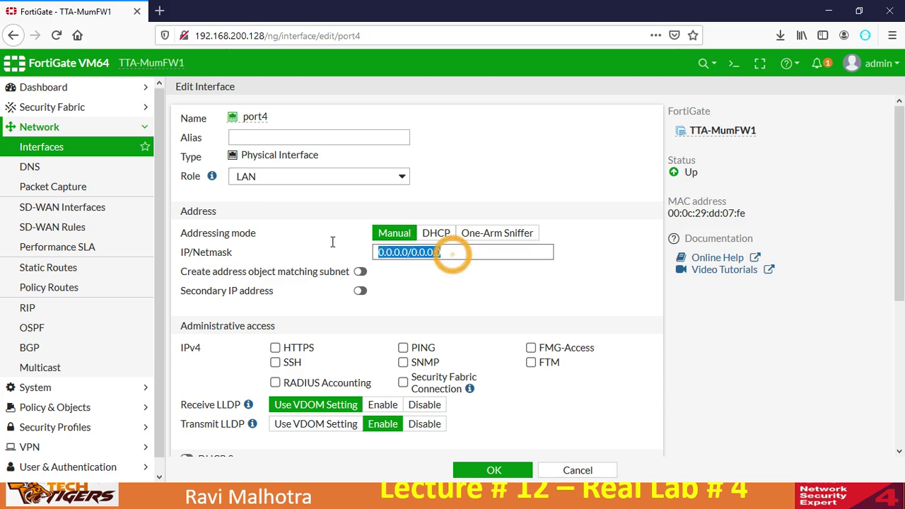
type("192.168.")
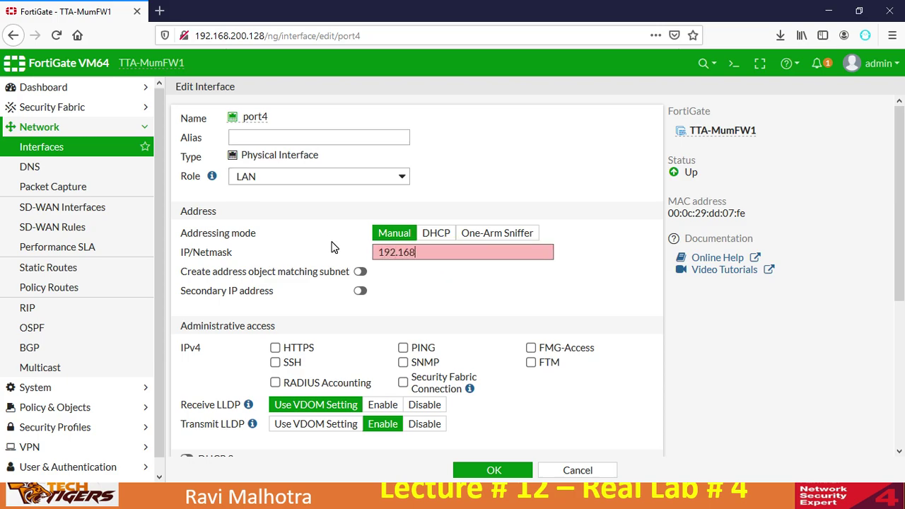
type("70.138/24")
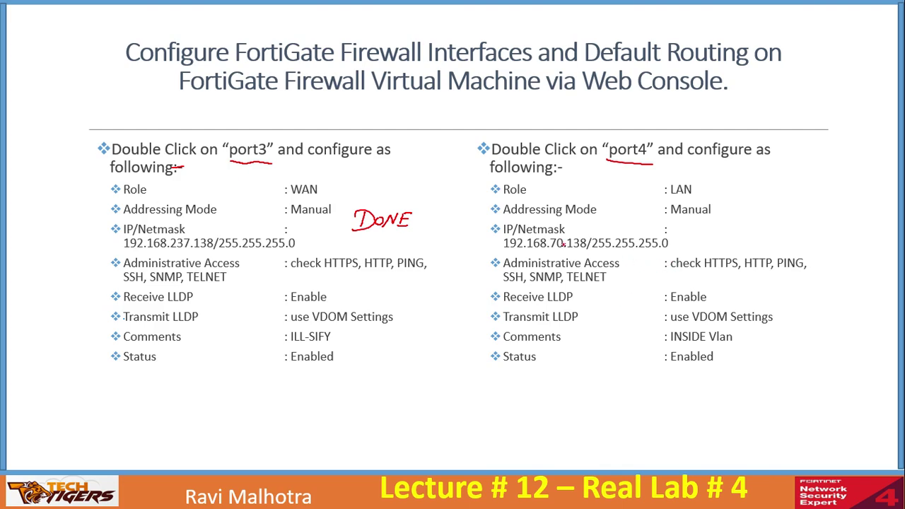
key("alt+Tab")
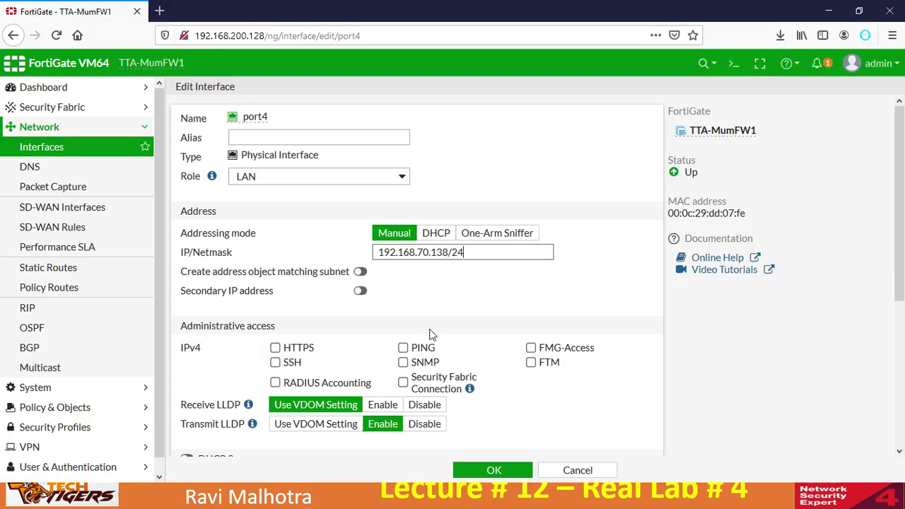
Allow HTTPS, SSH, SNMP and PING administrative access on port4.
left_click(290, 348)
left_click(279, 362)
left_click(407, 362)
left_click(408, 348)
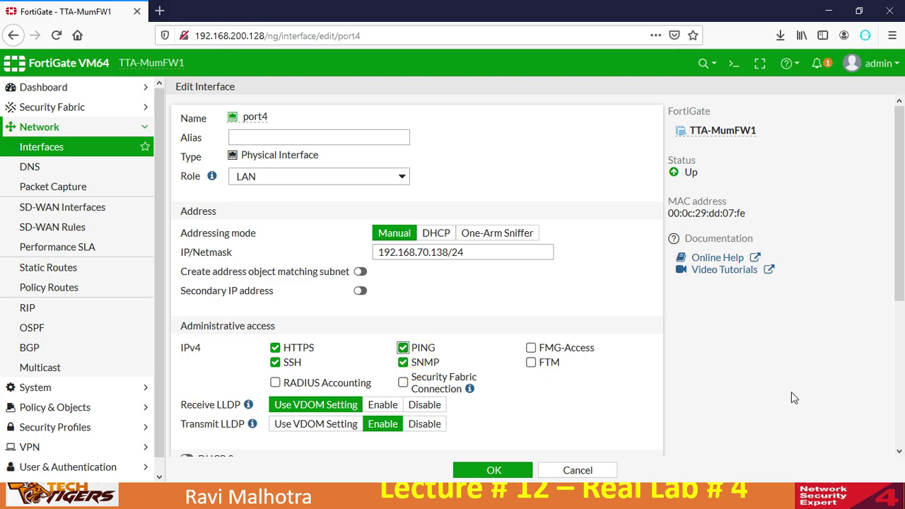
Add the comment 'Inside-vlan' to port4 and save the interface.
left_click_drag(901, 228, 883, 386)
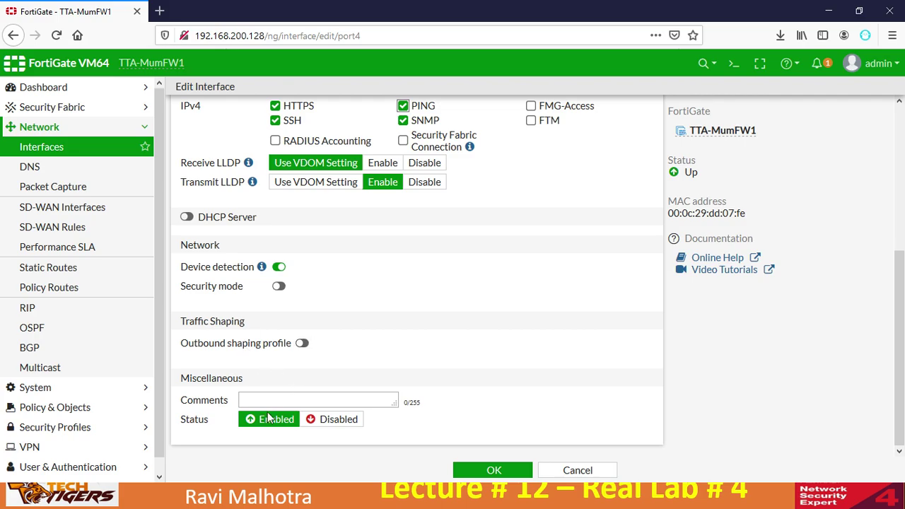
left_click(272, 397)
type("Inside-van")
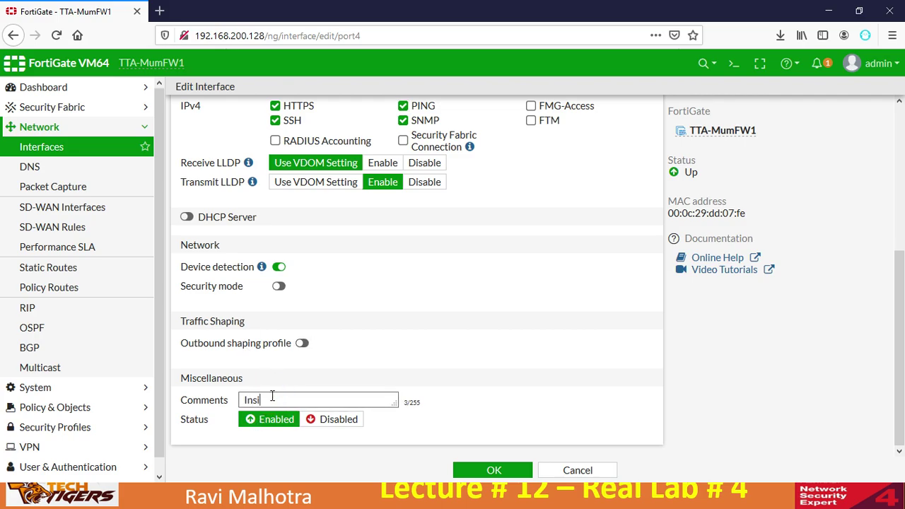
key("Left")
key("Left")
type("l")
left_click(483, 471)
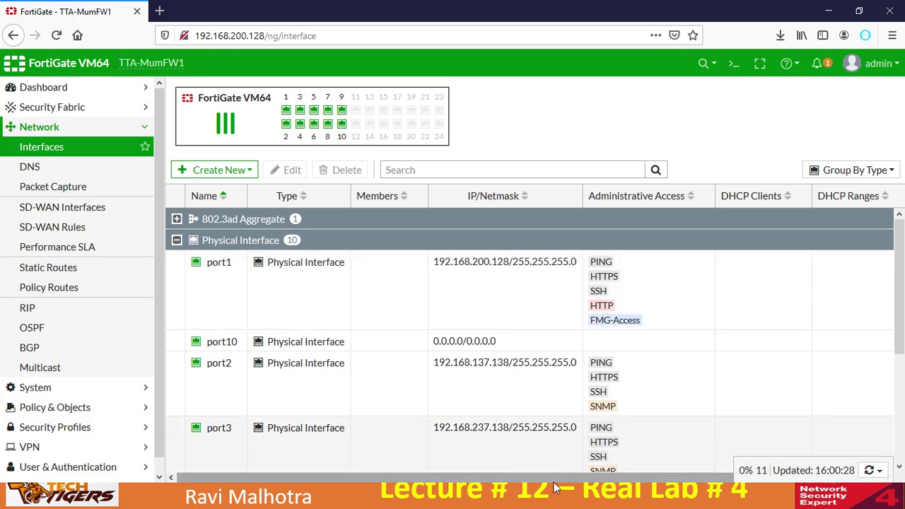
Check port4 in the Interfaces list, mark it Done on the slide, and advance to the CLI slide.
scroll(901, 286, "down", 5)
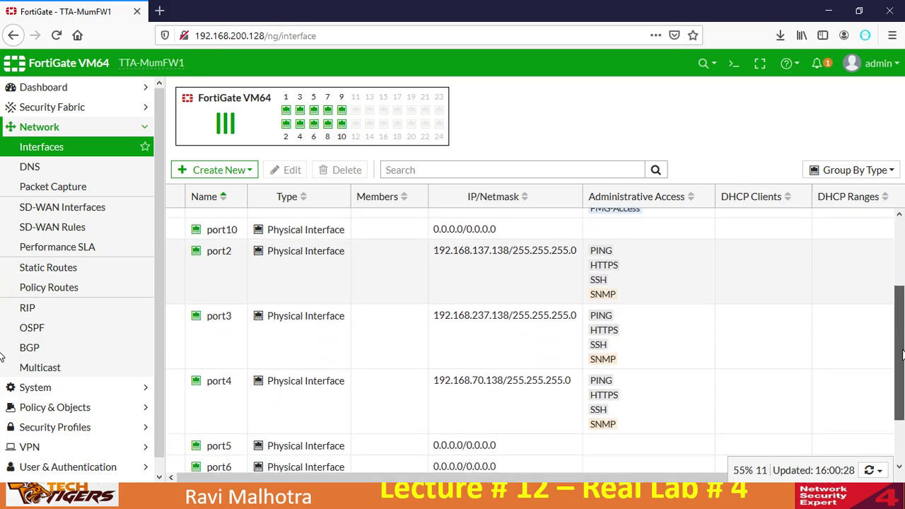
key("alt+Tab")
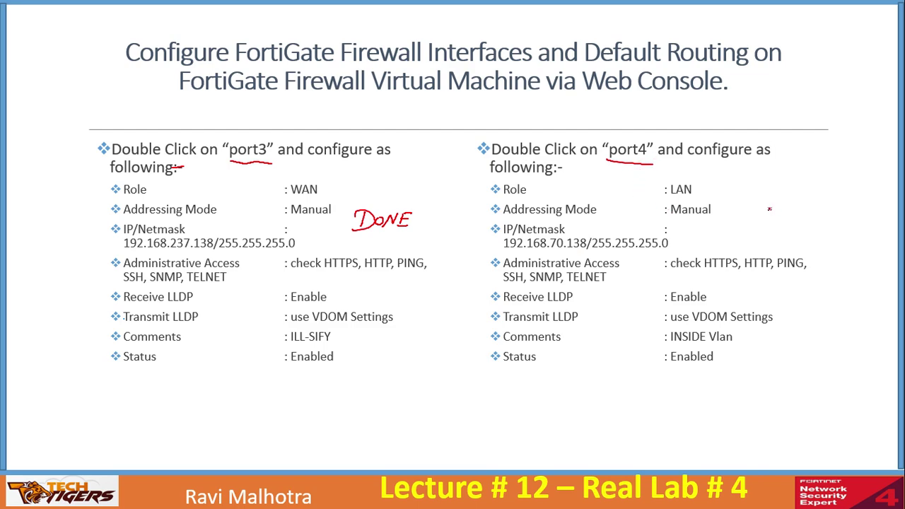
mouse_move(771, 195)
left_mouse_down()
mouse_move(764, 212)
mouse_move(819, 210)
left_mouse_up()
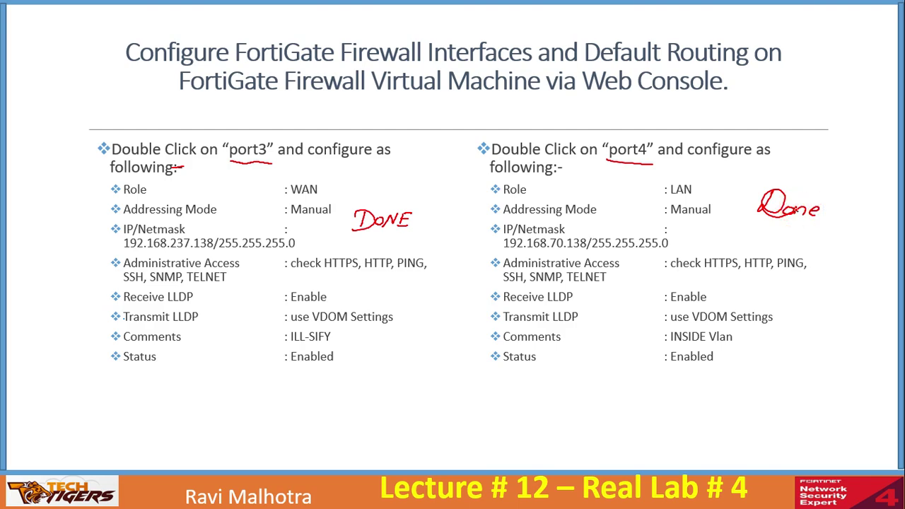
key("Right")
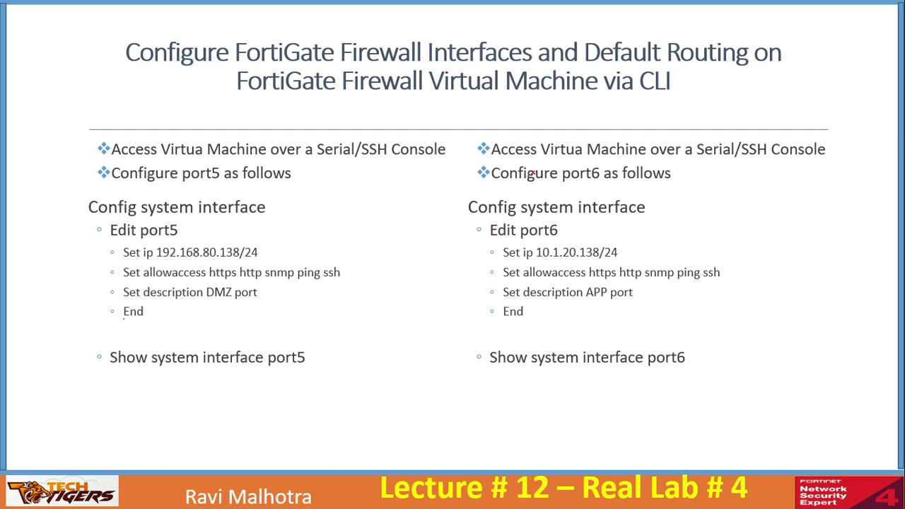
Mark CLI in the slide title with red ink and switch to the VMware console.
mouse_move(640, 98)
left_mouse_down()
mouse_move(687, 103)
mouse_move(668, 53)
mouse_move(622, 112)
mouse_move(632, 109)
left_mouse_up()
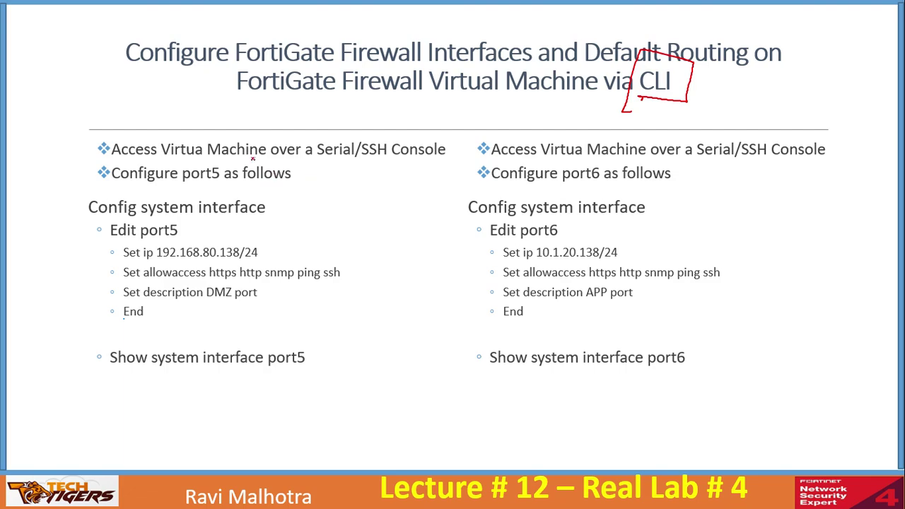
key("alt+Tab")
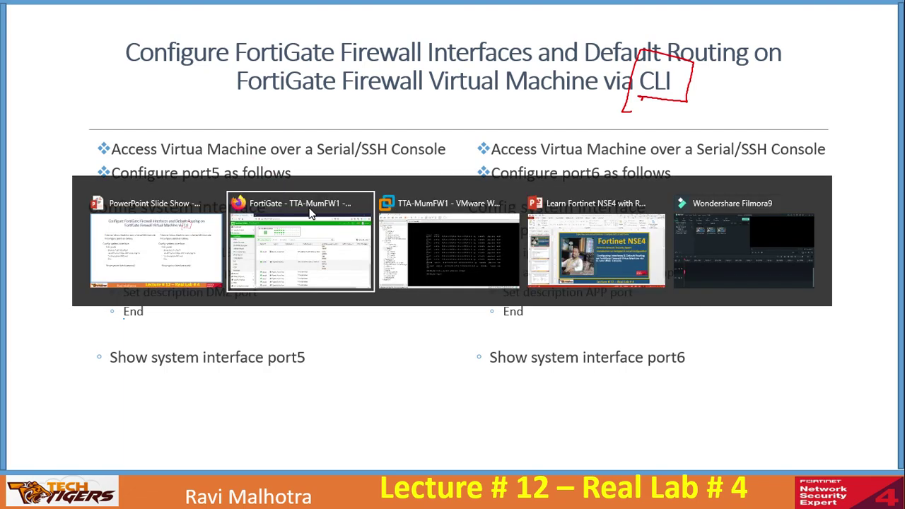
key("alt+Tab")
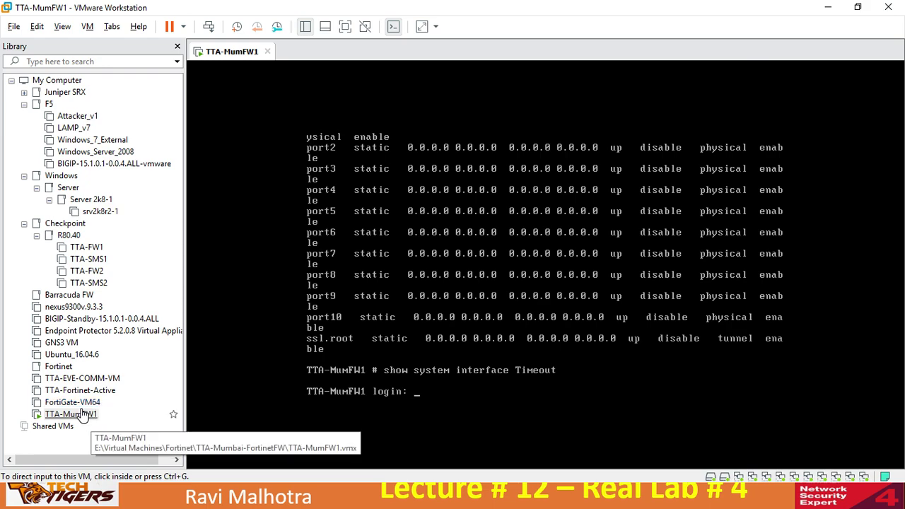
Log in to the TTA-MumFW1 FortiGate console as admin with the account password.
left_click(80, 415)
key("ctrl+g")
type("admin")
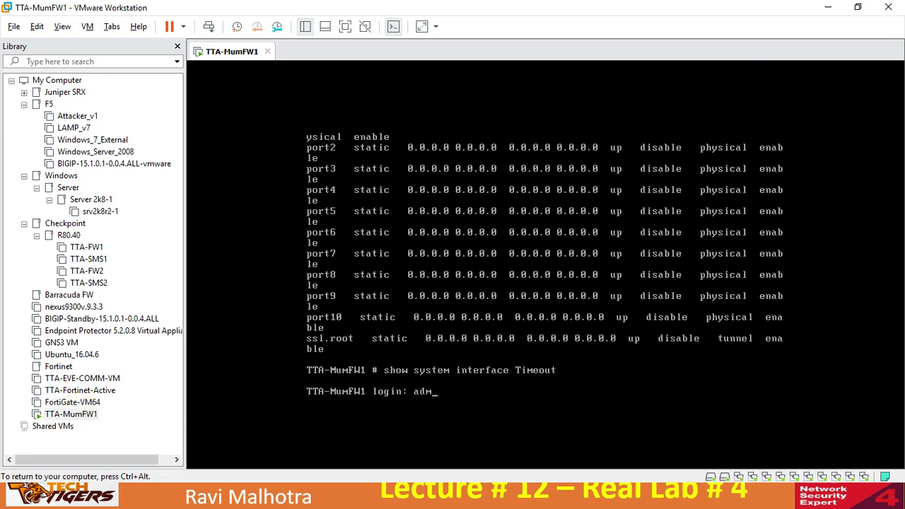
key("Return")
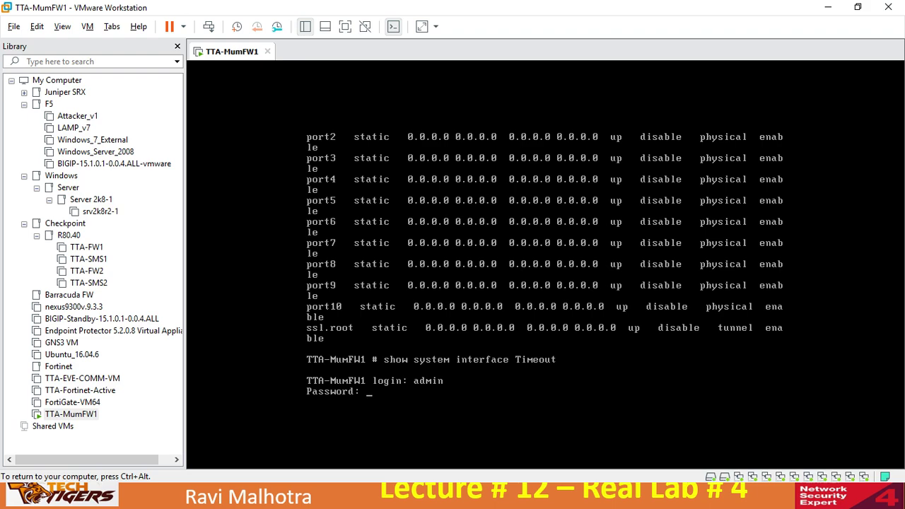
key("Return")
key("ctrl+alt")
Circle port5 on the lab slide, then return to the VMware console.
key("alt+Tab")
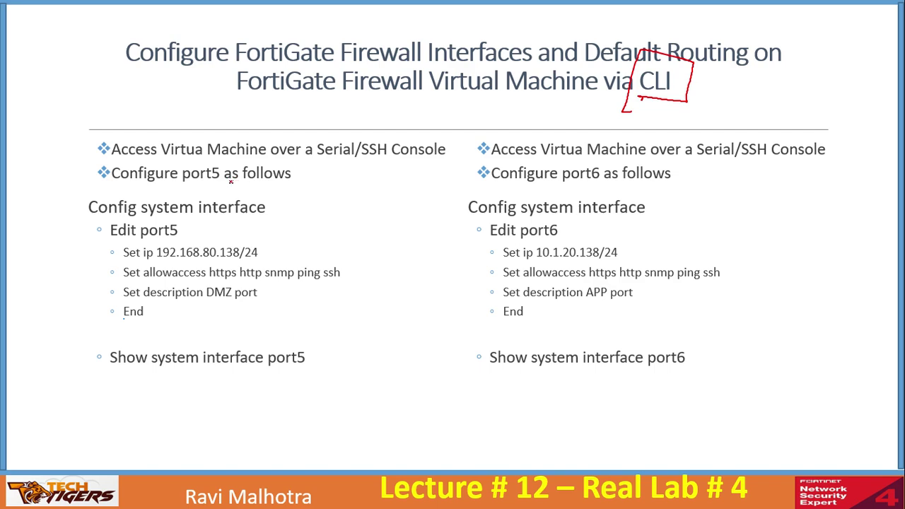
mouse_move(195, 160)
left_mouse_down()
mouse_move(172, 168)
mouse_move(220, 192)
mouse_move(208, 144)
mouse_move(142, 179)
left_mouse_up()
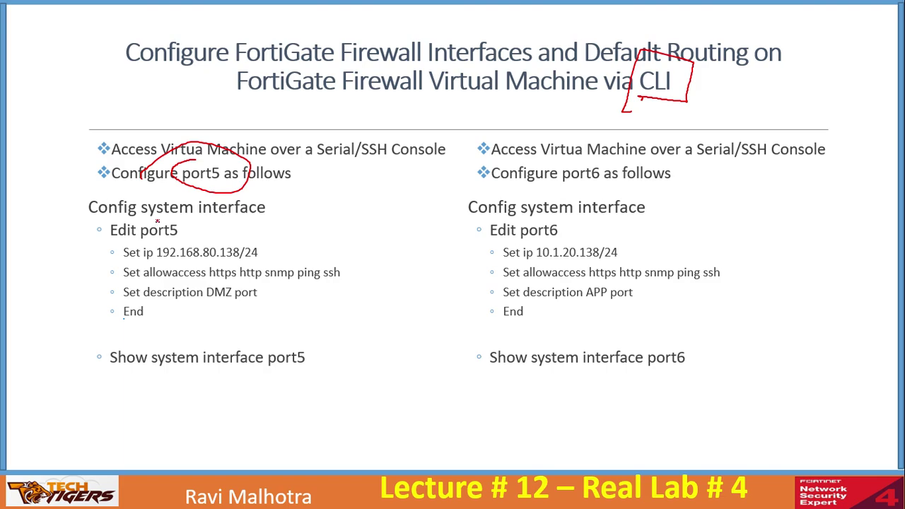
key("alt+Tab")
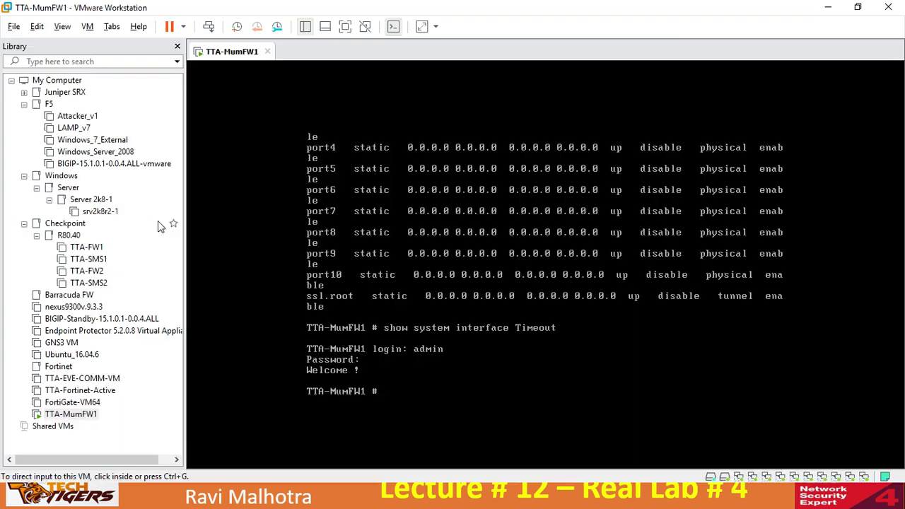
Enter config system interface and start editing port5 in the console.
key("ctrl+g")
type("config sys")
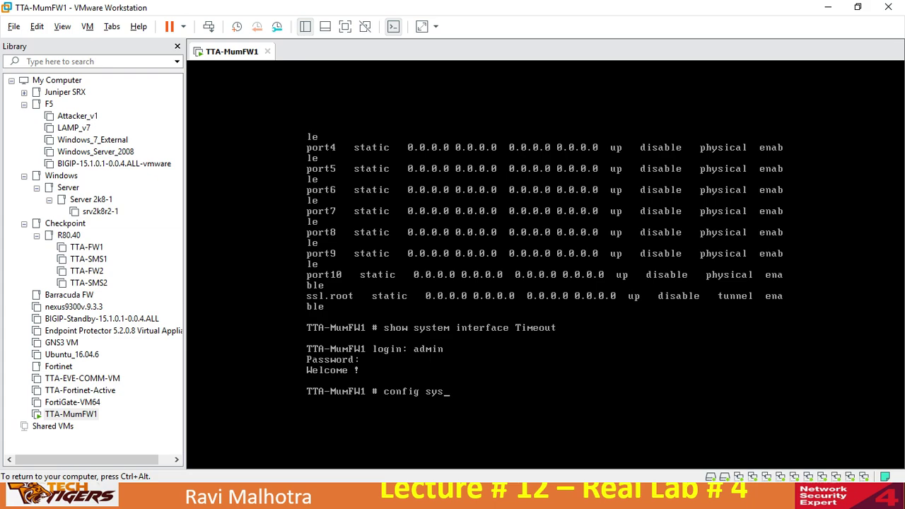
type("tem interface")
key("BackSpace")
type("ce")
key("Return")
key("BackSpace")
key("BackSpace")
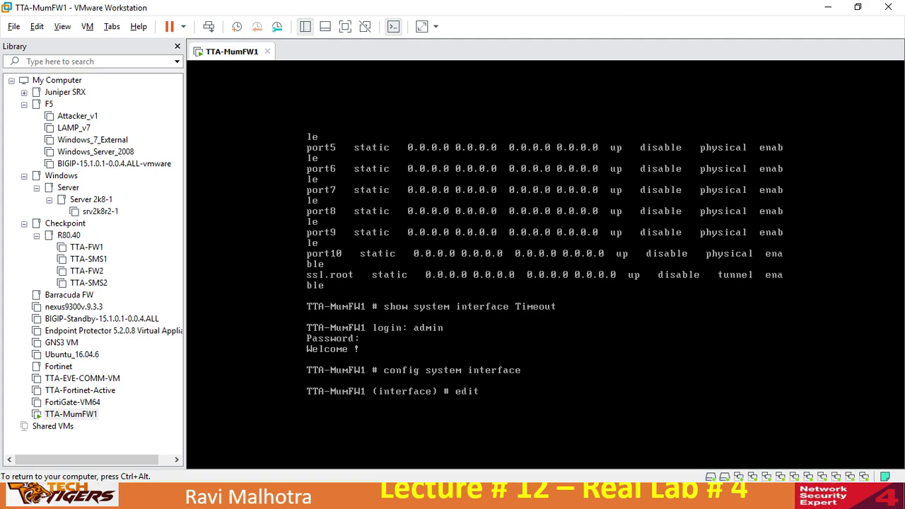
key("Return")
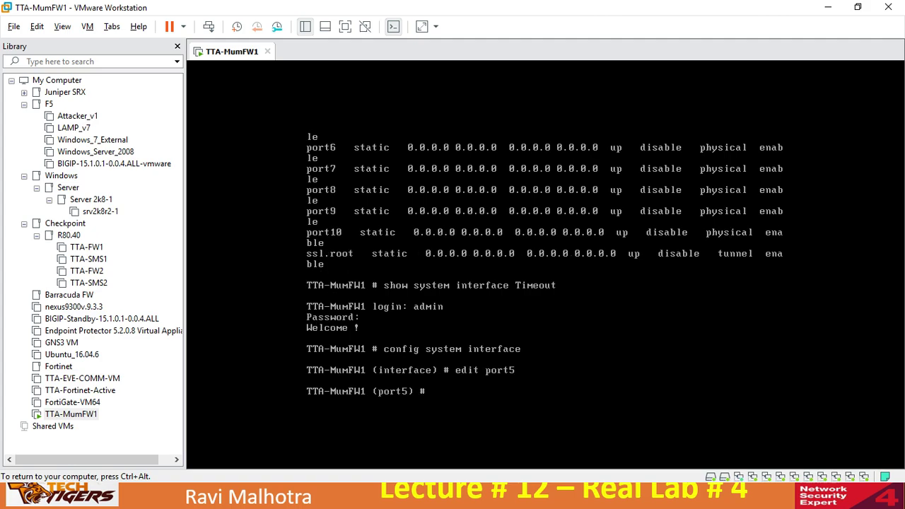
key("ctrl+alt")
Set port5's IP address to 192.168.80.138/24.
key("alt+Tab")
key("alt+Tab")
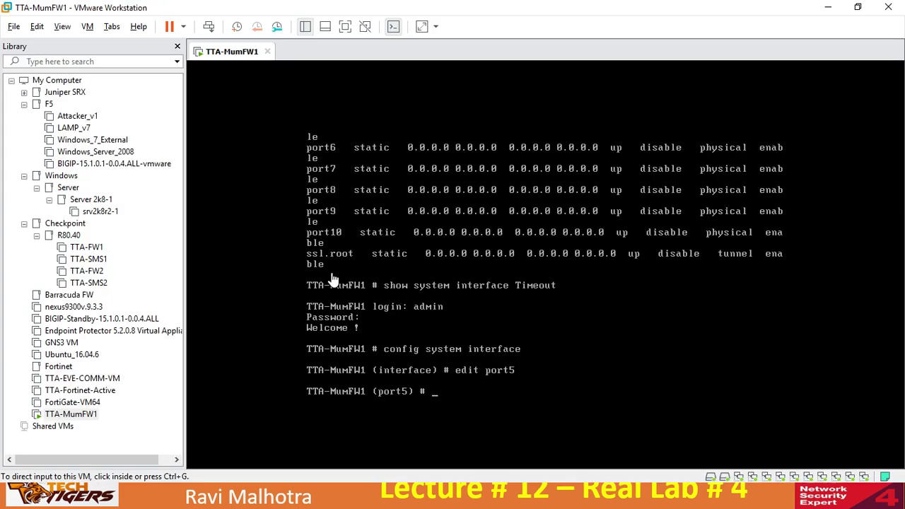
left_click(428, 312)
type("s")
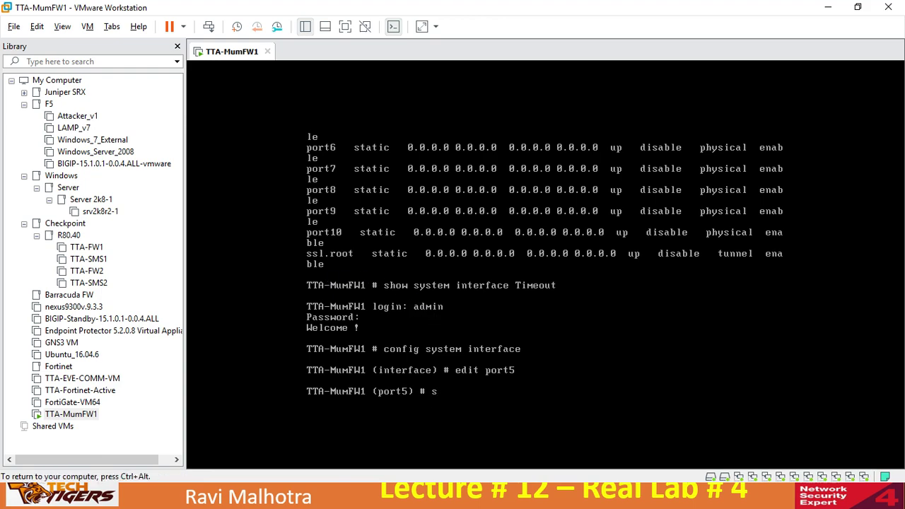
type("et ip 19.1")
type("2.168")
type(".80.138")
type("/24")
key("ctrl+alt")
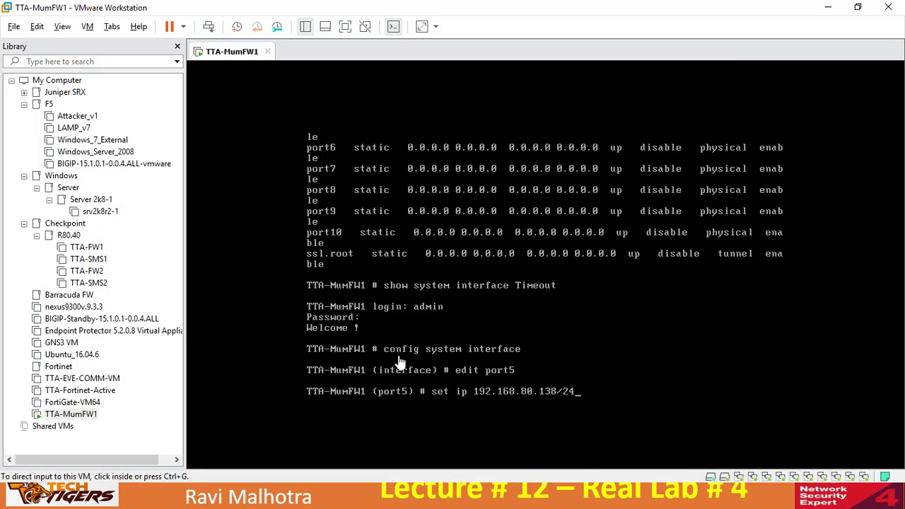
left_click(437, 314)
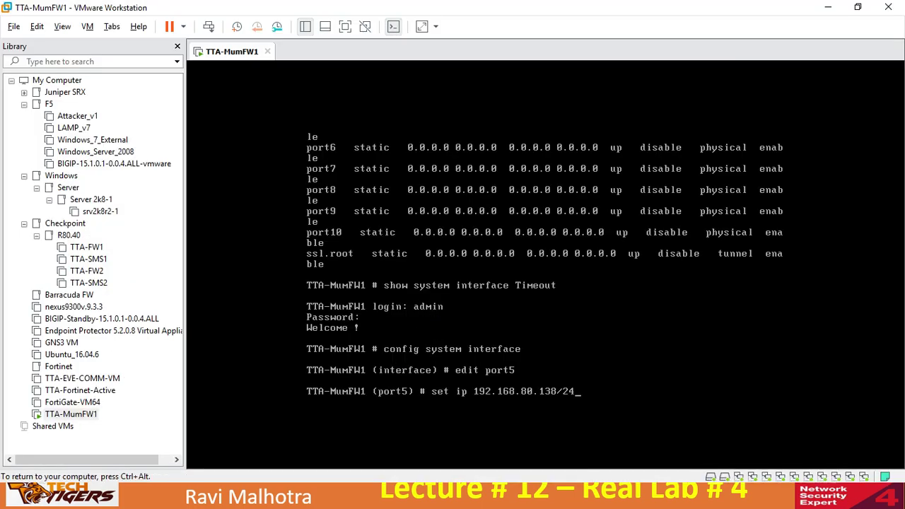
key("Return")
key("ctrl+alt")
Set port5 allowaccess to https, http, snmp, ssh, telnet and ping.
key("alt+Tab")
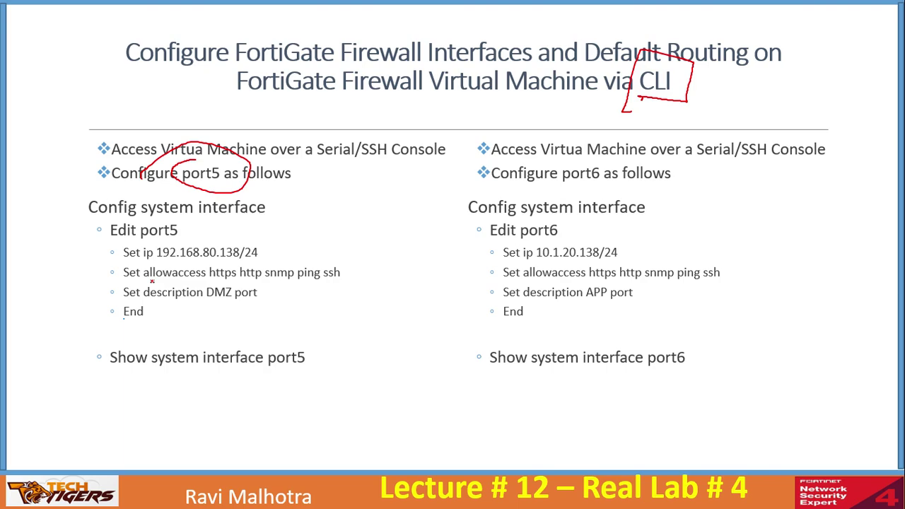
key("alt+Tab")
left_click(380, 328)
type("set allowaccess https http")
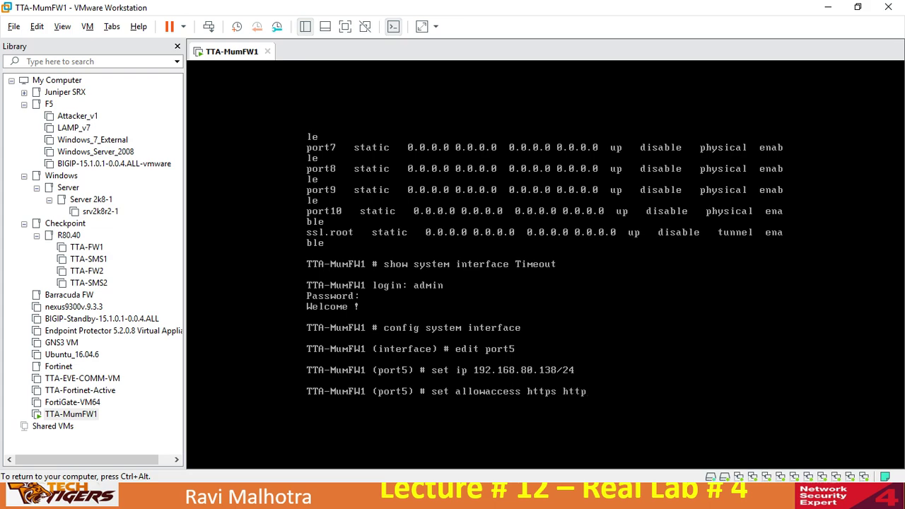
type(" snmp ")
type("ssh icm")
key("BackSpace")
key("BackSpace")
key("BackSpace")
type("telnet")
key("question")
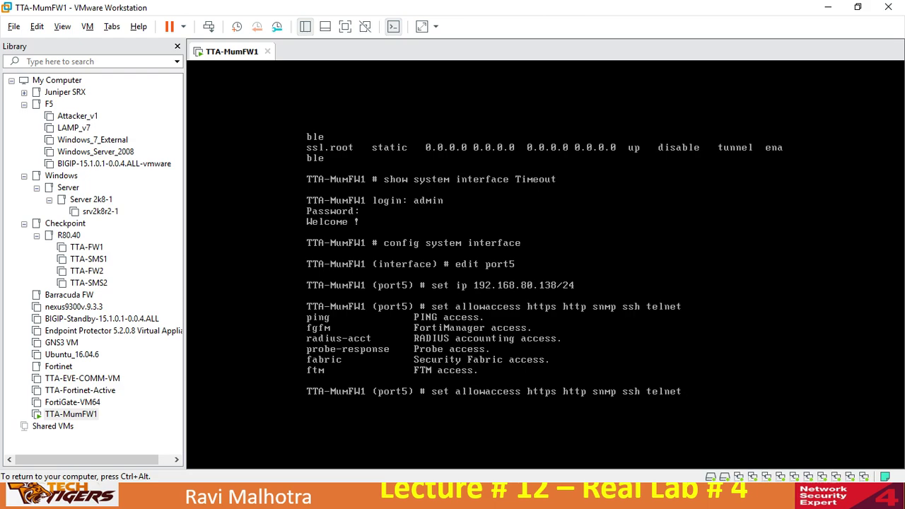
type("ping")
key("Return")
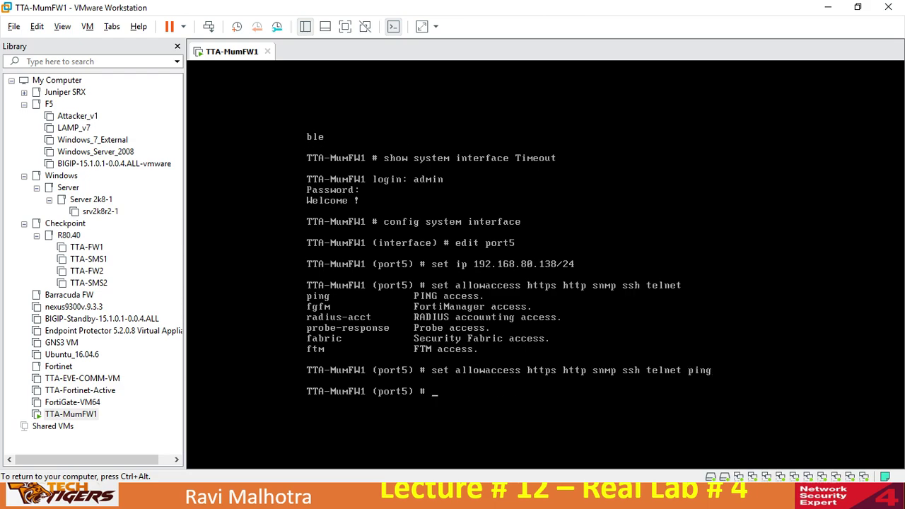
key("ctrl+alt")
Set port5's description to dmz-port and end to save the interface.
key("alt+Tab")
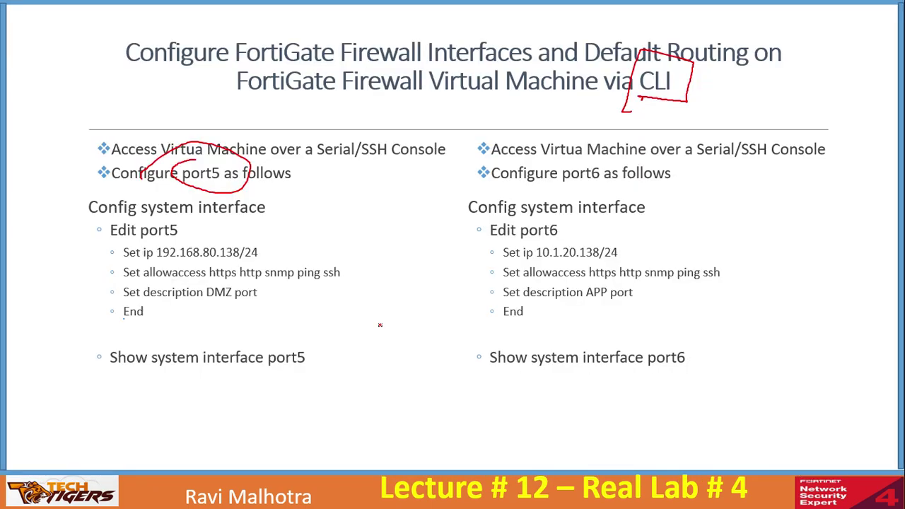
key("alt+Tab")
left_click(423, 337)
type("set description dms")
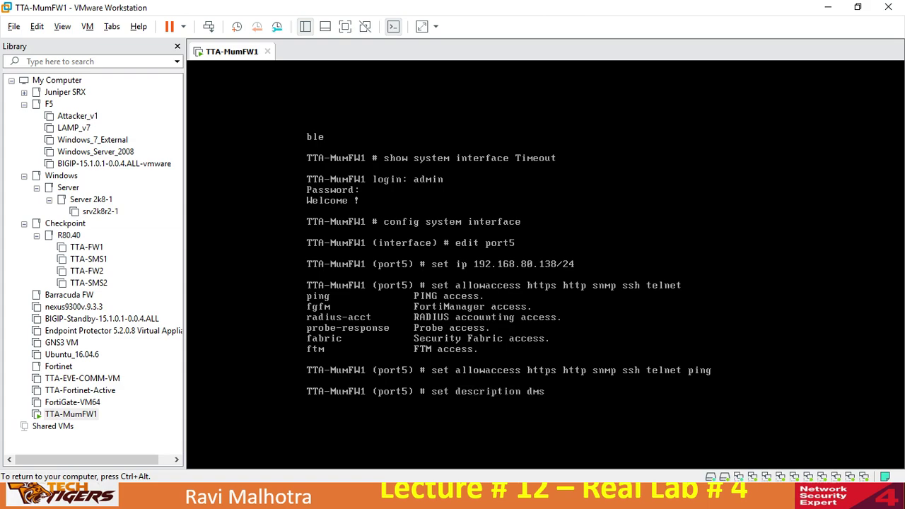
key("BackSpace")
key("BackSpace")
type("mz-port")
key("Return")
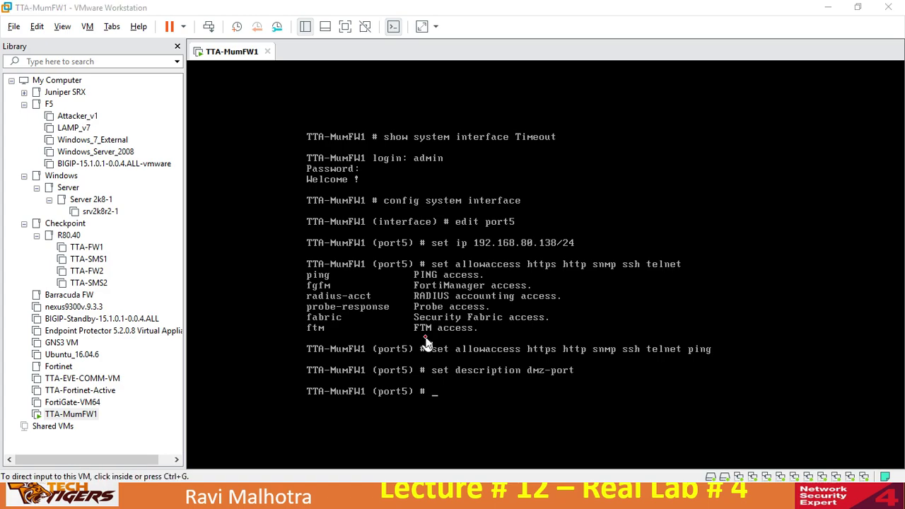
key("alt+Tab")
key("alt+Tab")
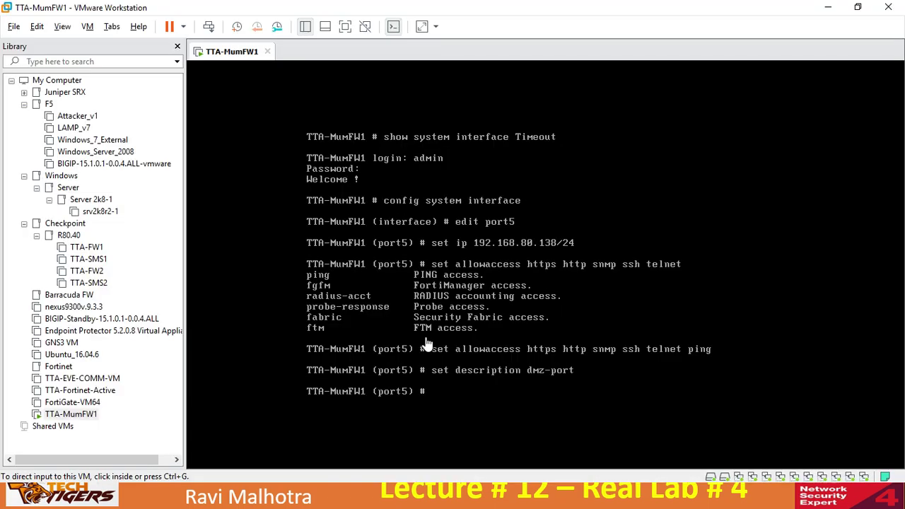
left_click(426, 343)
type("end")
key("Return")
key("Return")
key("Return")
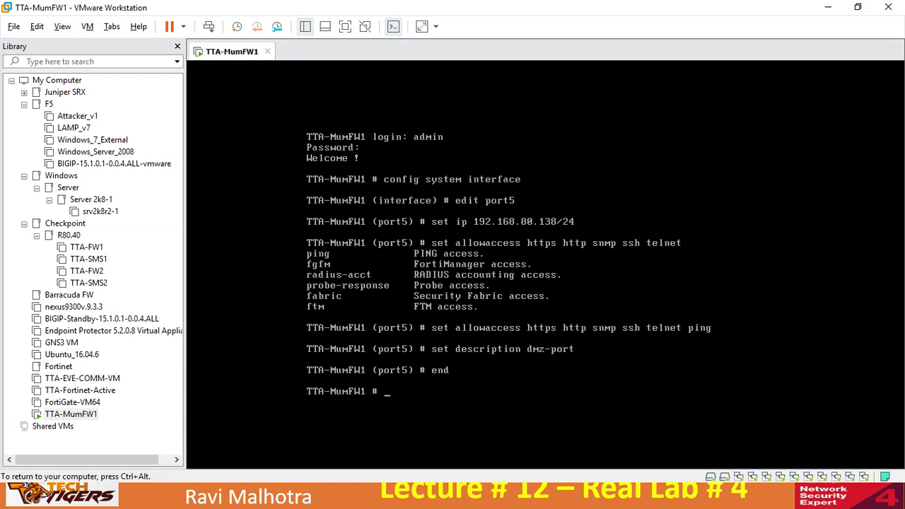
Run show system interface port5 to confirm 192.168.80.138 255.255.255.0 and dmz-port.
type("show ")
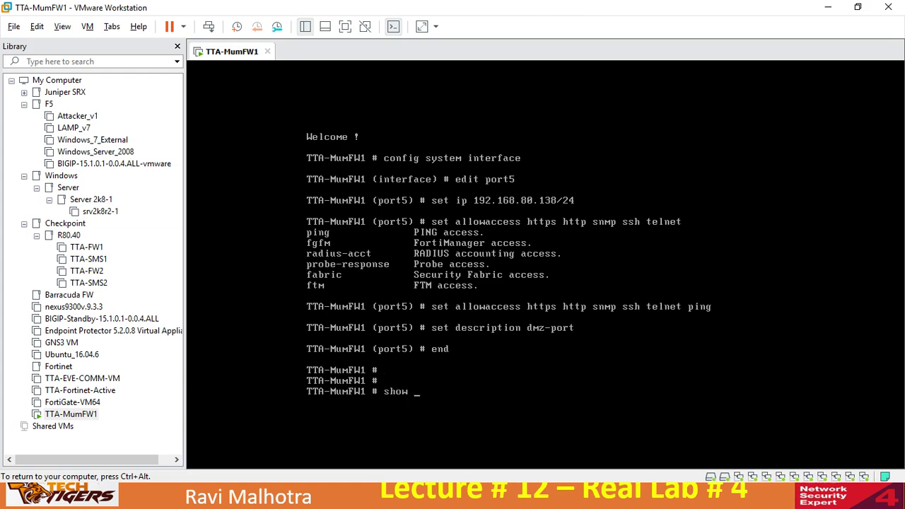
type("system interface port5")
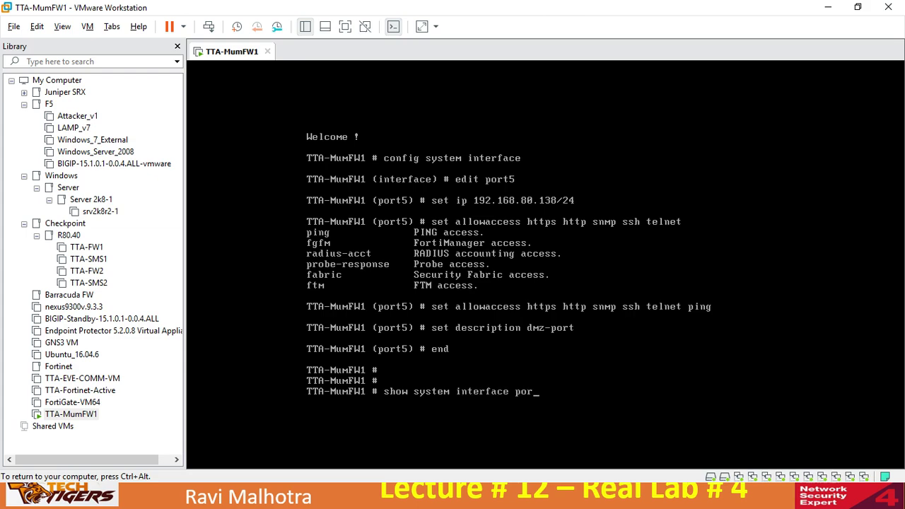
key("Return")
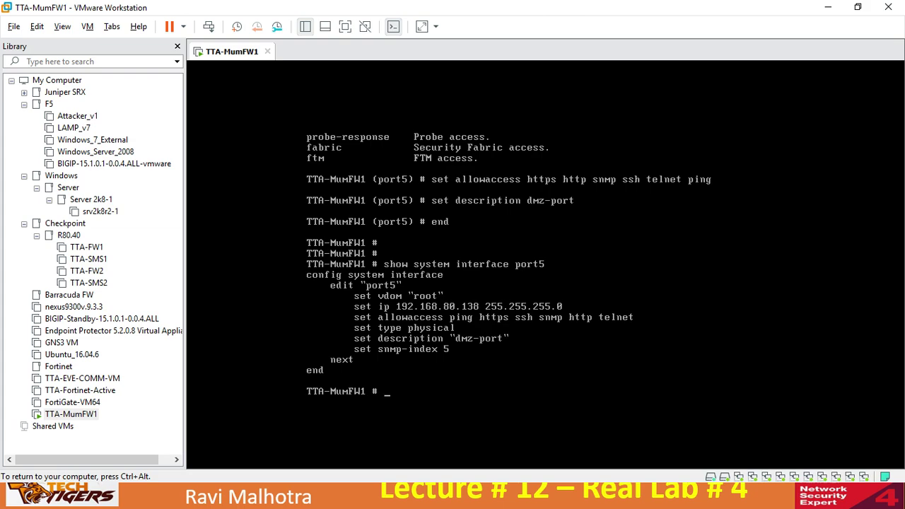
key("ctrl+alt")
key("alt+Tab")
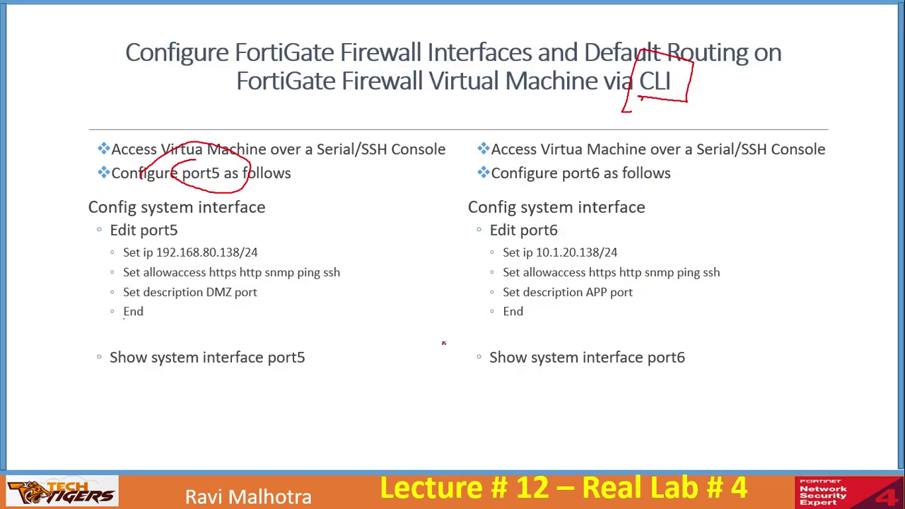
Mark port5 as Done, circle port6 on the slide, and enter config system interface on the console.
mouse_move(280, 215)
left_mouse_down()
mouse_move(277, 226)
mouse_move(326, 219)
left_mouse_up()
mouse_move(561, 180)
left_mouse_down()
mouse_move(548, 152)
mouse_move(537, 168)
left_mouse_up()
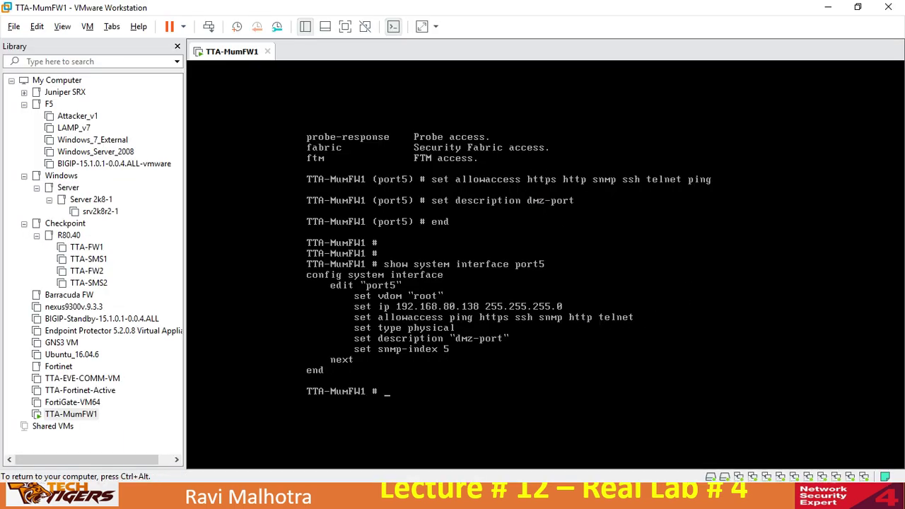
type("config system interface")
key("Return")
Start editing port6 and assign it the IP address 10.1.20.138/24.
type("et")
key("BackSpace")
type("dit port")
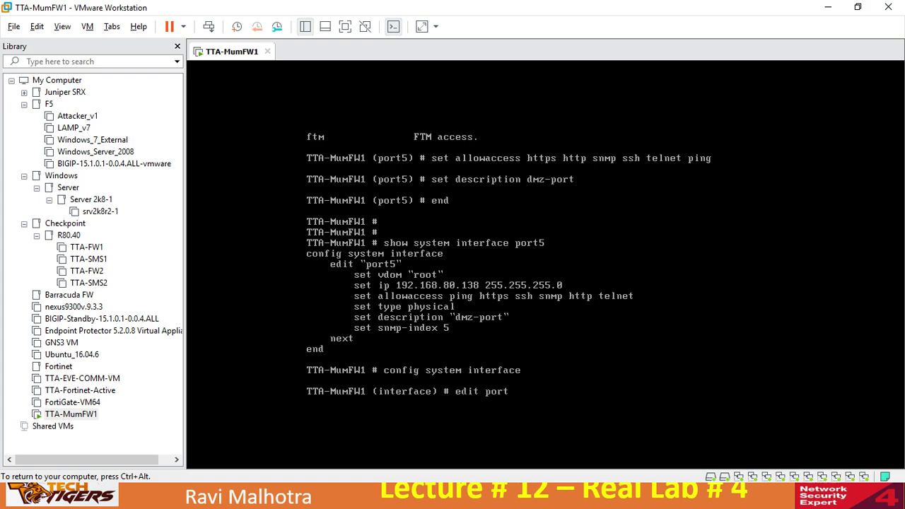
type("6")
key("Return")
key("ctrl+alt")
key("alt+Tab")
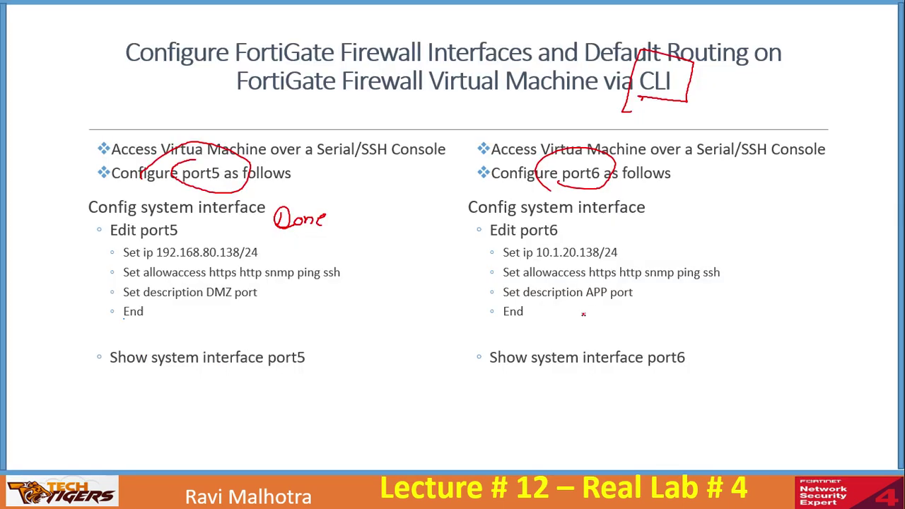
key("alt+Tab")
left_click(622, 323)
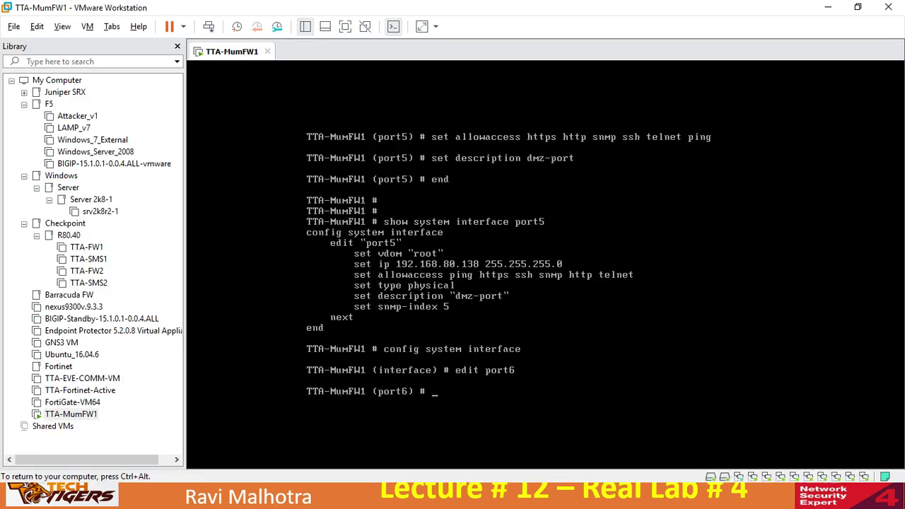
type("set ip 10.1.20.138/24")
key("Return")
Allow ping, ssh, snmp, http and https on port6, describe it as app-port, and save.
type("set allowaccess")
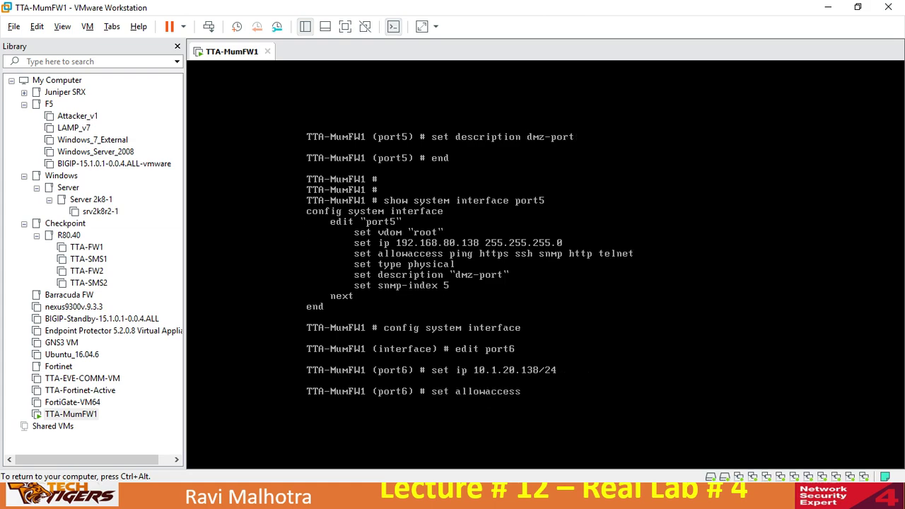
type(" ping ssh snmp httpshttp")
key("BackSpace")
key("BackSpace")
key("BackSpace")
key("BackSpace")
key("BackSpace")
type("https")
key("Return")
type("set des")
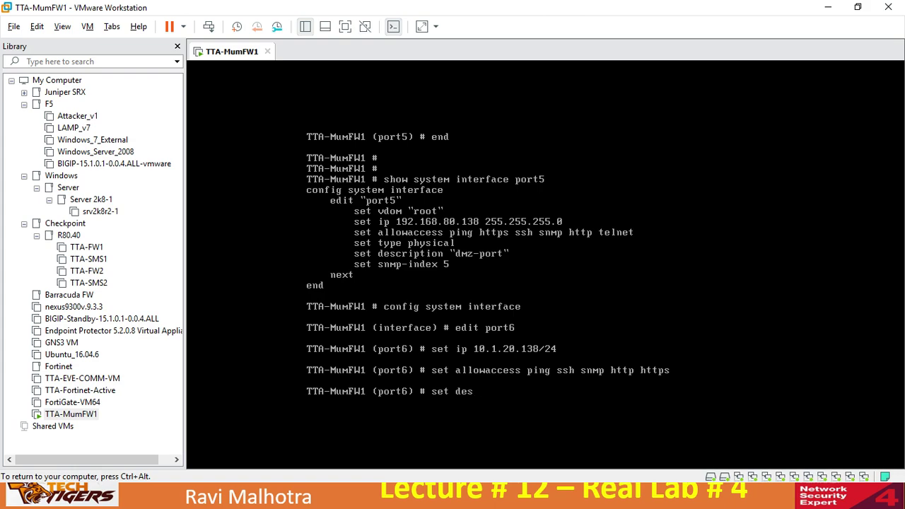
type("cription appl")
key("BackSpace")
type("-port")
key("Return")
type("end")
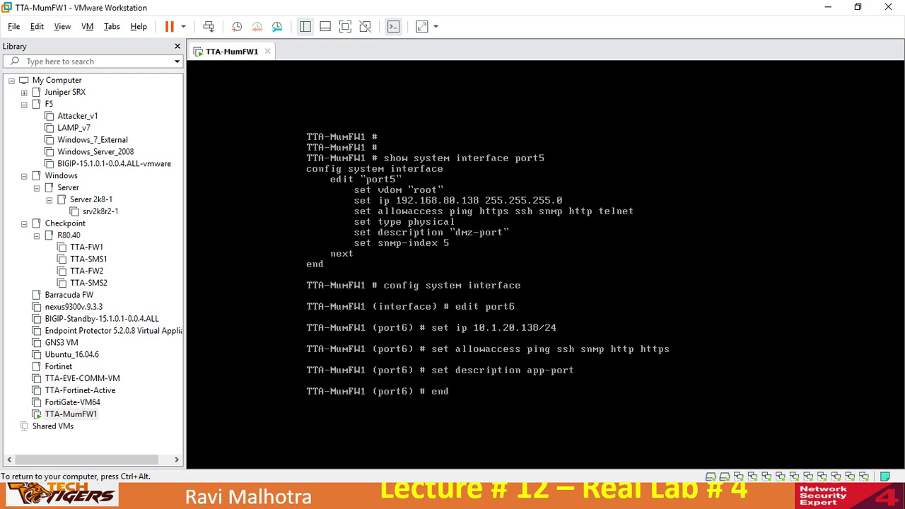
key("Return")
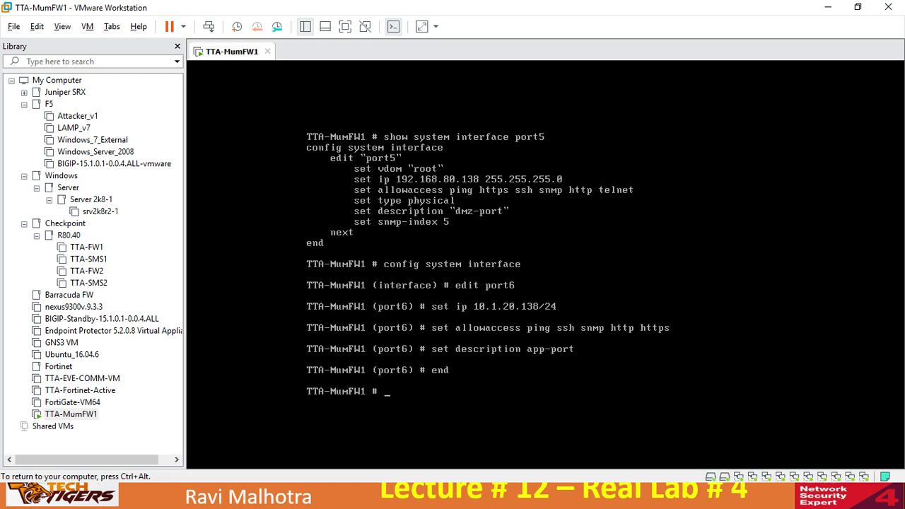
Run show system interface port6 to confirm 10.1.20.138 and app-port, then return to the slide.
key("Return")
key("Return")
type("show int")
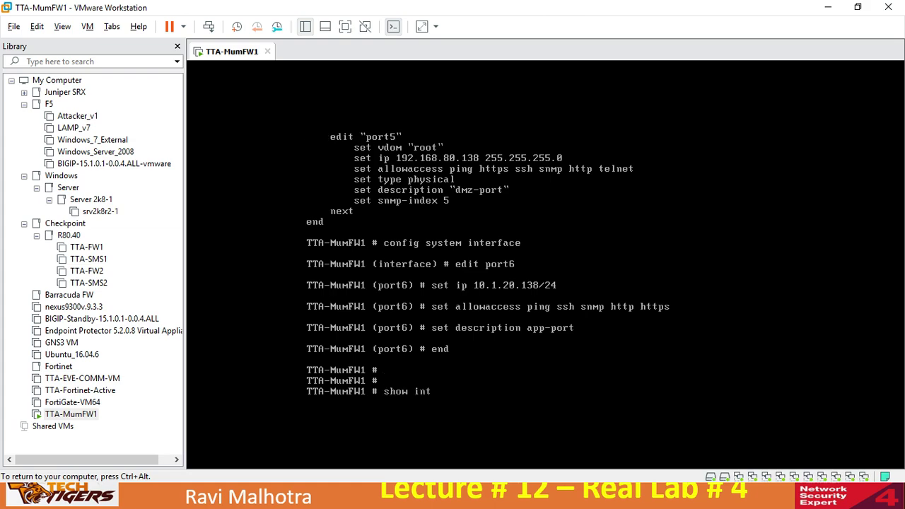
type("erface eth")
key("BackSpace")
key("BackSpace")
key("BackSpace")
key("BackSpace")
key("BackSpace")
key("BackSpace")
key("BackSpace")
key("BackSpace")
key("BackSpace")
key("BackSpace")
key("BackSpace")
key("BackSpace")
key("BackSpace")
type("system int")
type("erface et")
key("BackSpace")
key("BackSpace")
type("port")
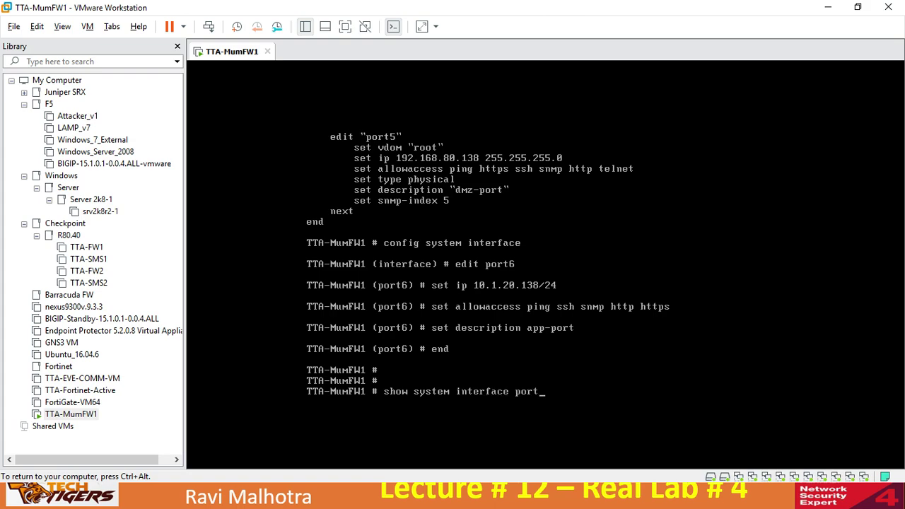
type("6")
key("Return")
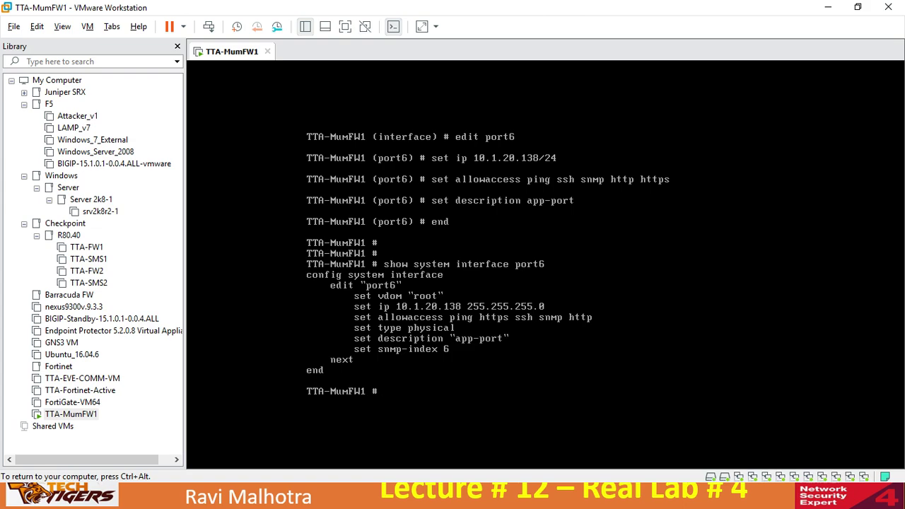
key("ctrl+alt")
key("alt+Tab")
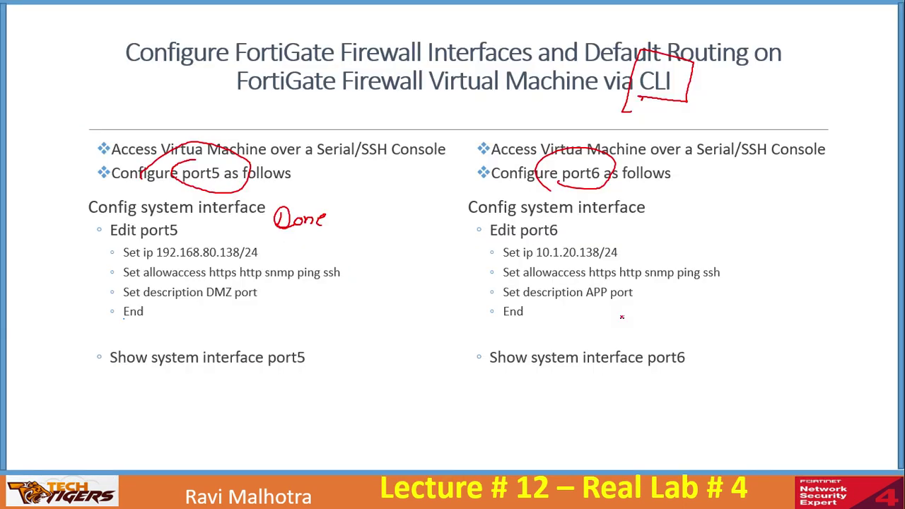
Write Done beside port6's settings and underline the port5 and port6 show system interface lines.
mouse_move(705, 202)
left_mouse_down()
mouse_move(710, 215)
mouse_move(705, 209)
mouse_move(745, 209)
left_mouse_up()
left_click_drag(305, 375, 282, 382)
left_click_drag(619, 396, 644, 391)
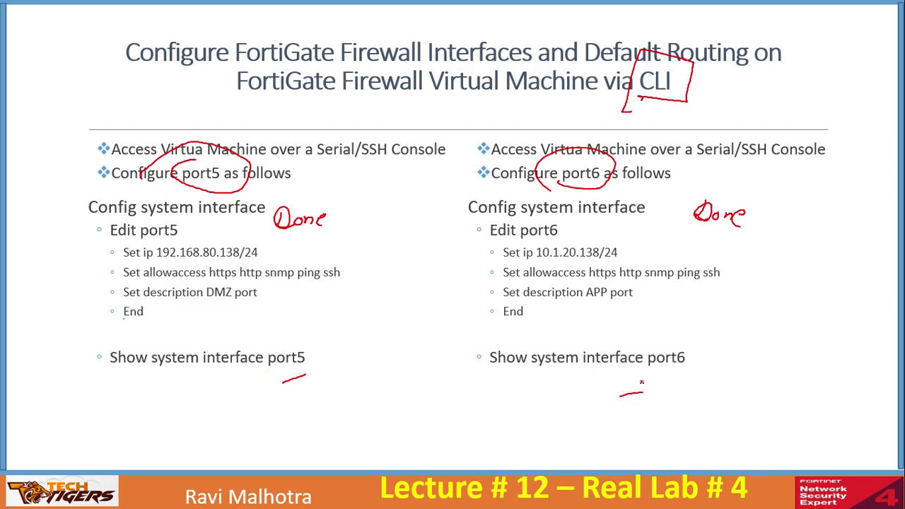
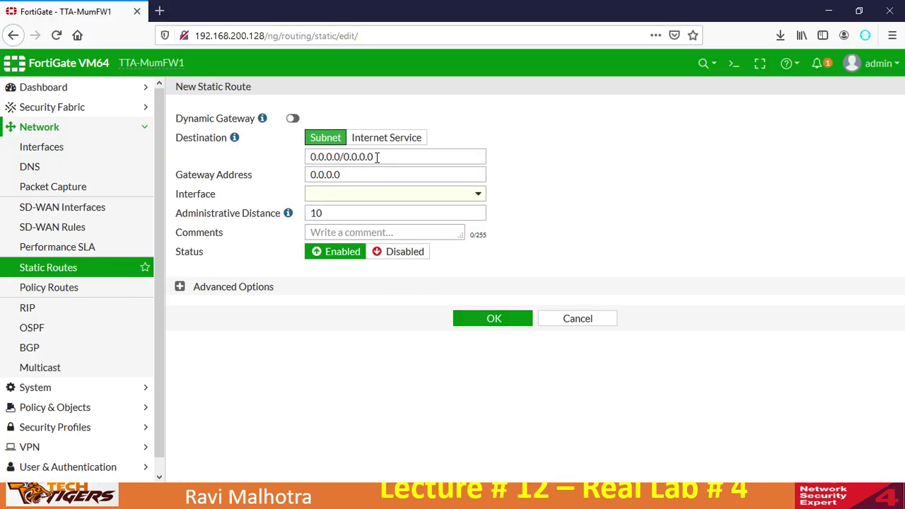
Highlight the 0.0.0.0/0.0.0.0 destination and check the gateway step on the lab slide.
left_click_drag(374, 156, 280, 156)
key("alt+Tab")
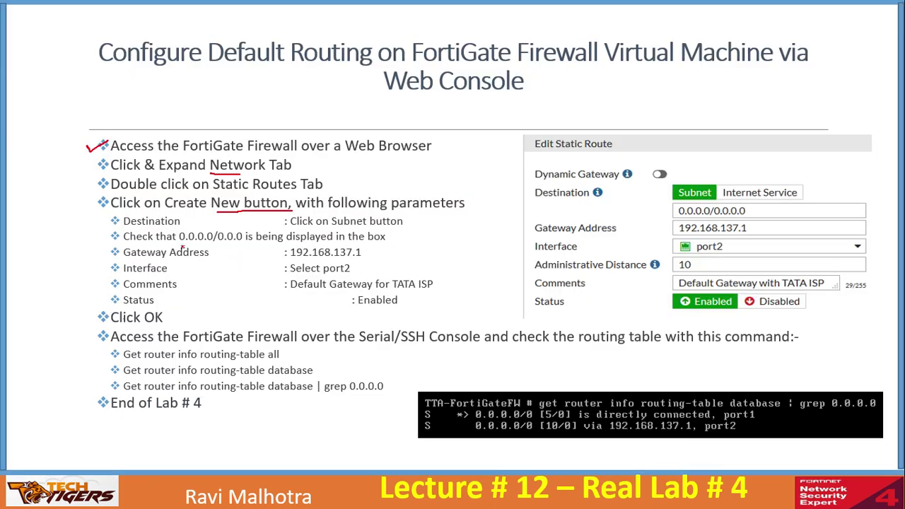
mouse_move(228, 252)
left_mouse_down()
mouse_move(260, 252)
mouse_move(249, 259)
left_mouse_up()
key("alt+Tab")
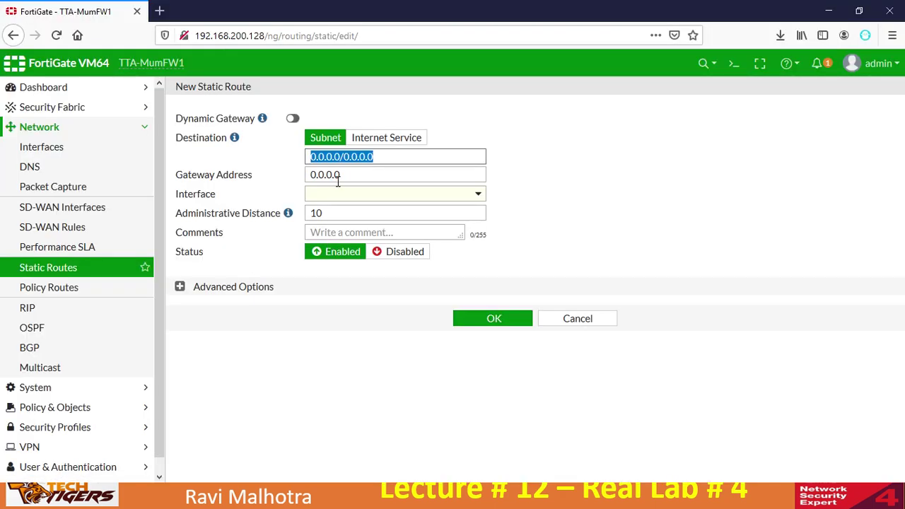
Set the route's gateway address to 192.168.137.1 and its interface to port2.
double_click(343, 177)
type("192.")
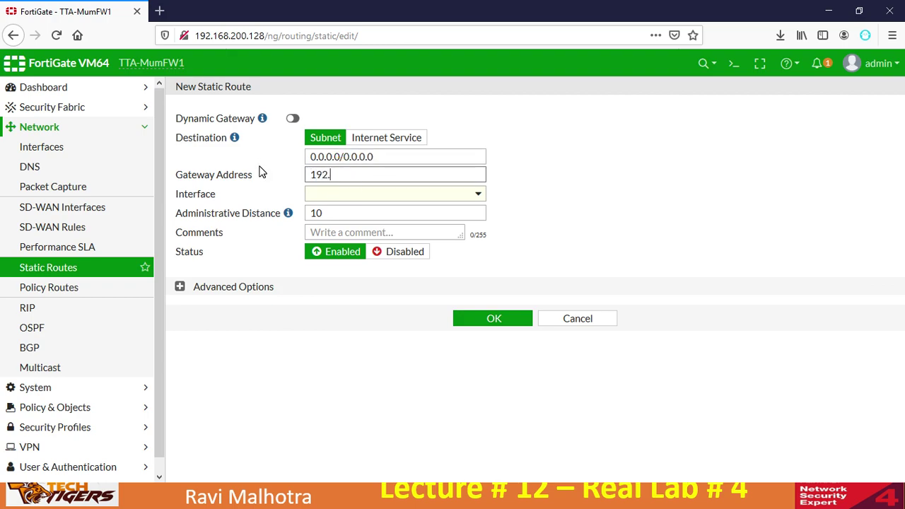
type("168.137.1")
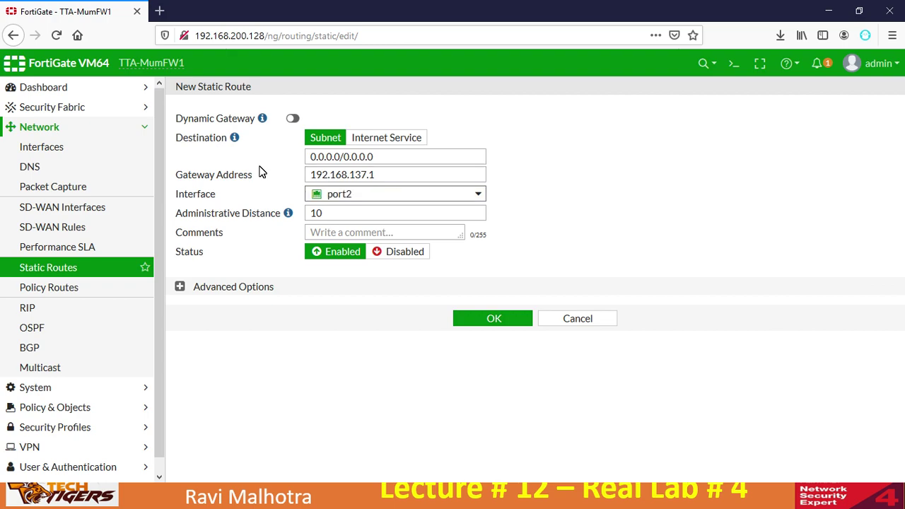
mouse_move(354, 200)
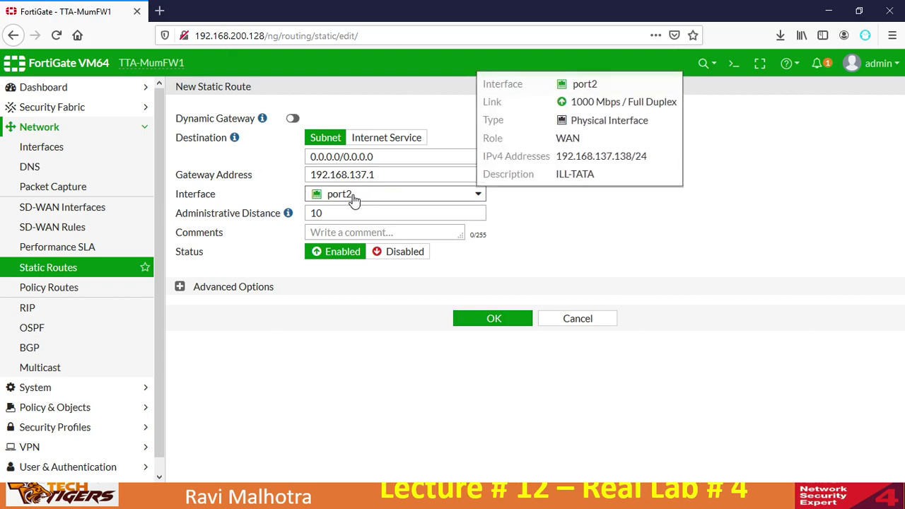
left_click(396, 173)
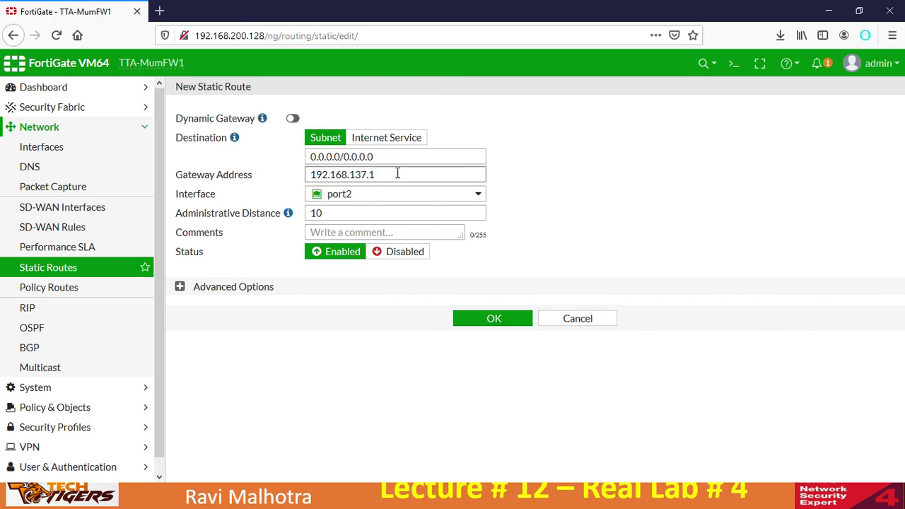
left_click(476, 196)
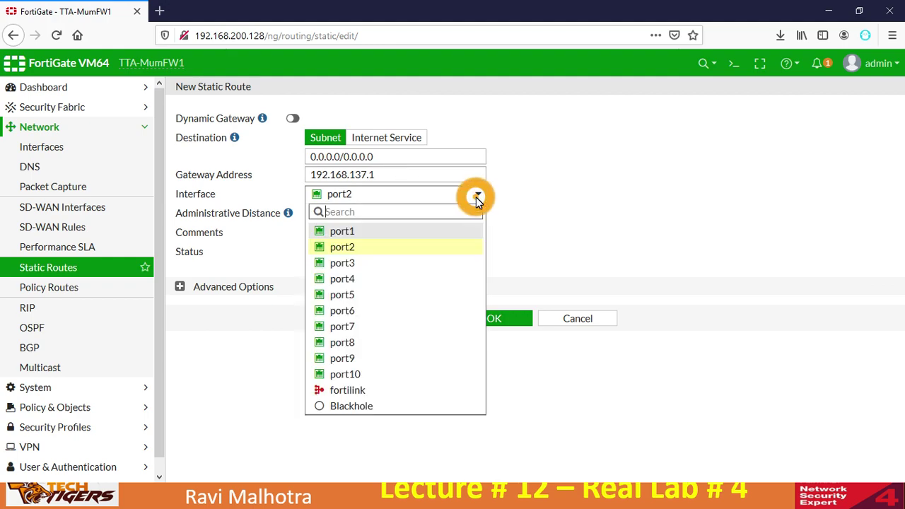
left_click(351, 247)
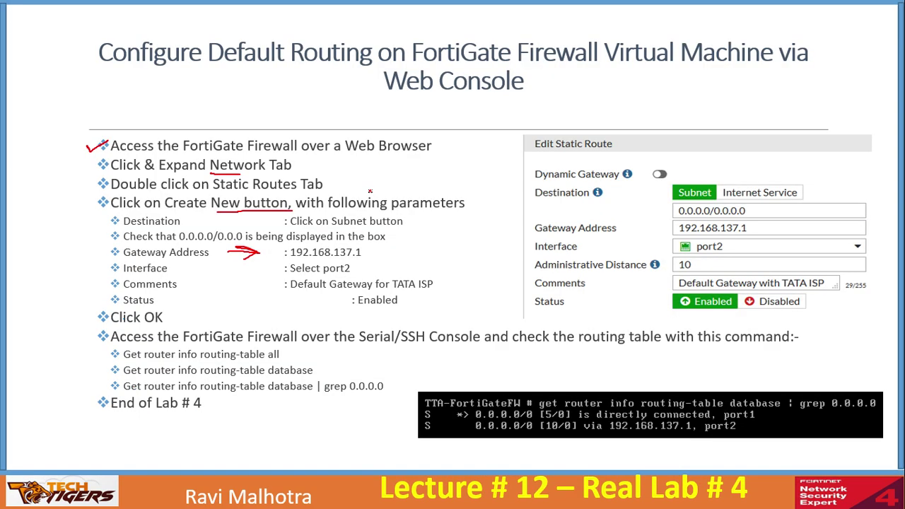
Add the comment 'default gateway for TATA ISP ILL' and save the static route.
key("alt+Tab")
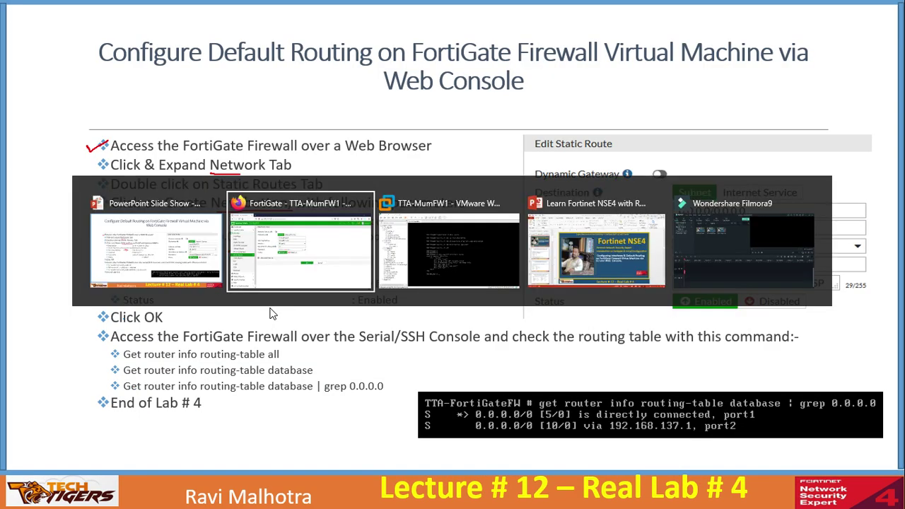
left_click(341, 231)
type("defa")
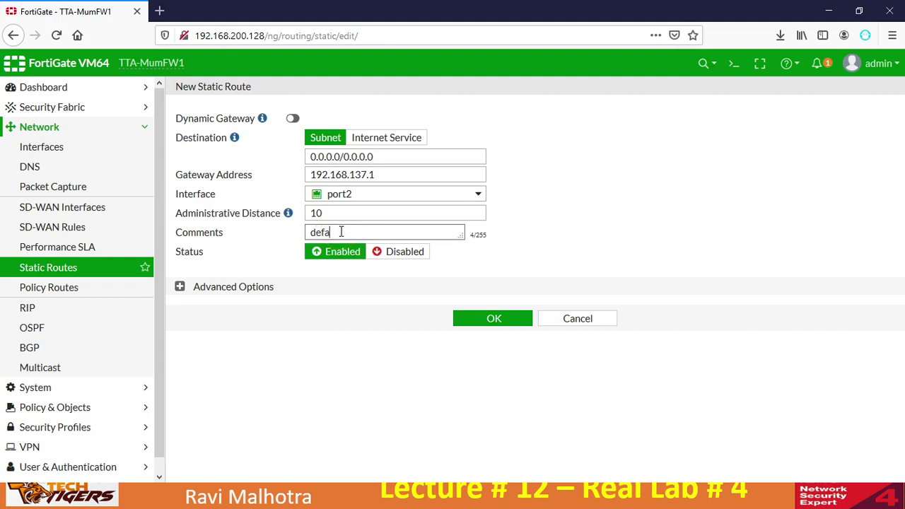
type("ult gateway for T")
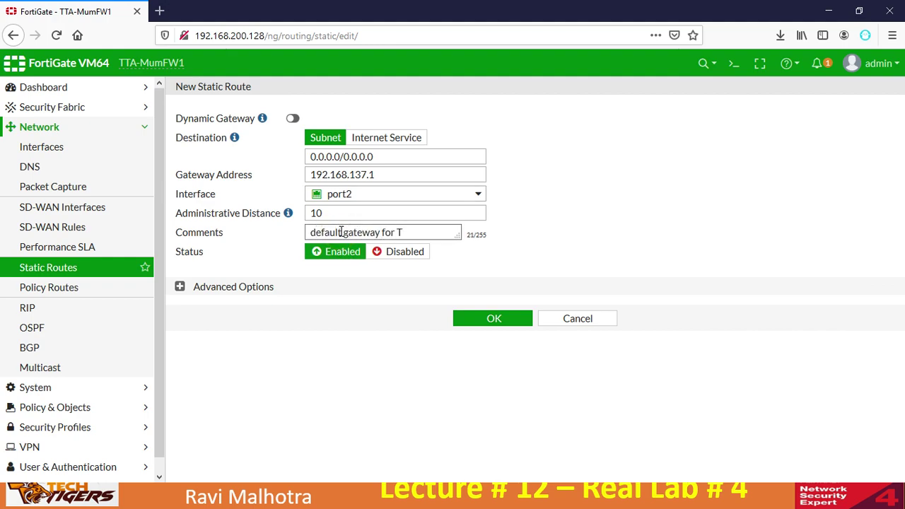
type("ATA ISP ILL")
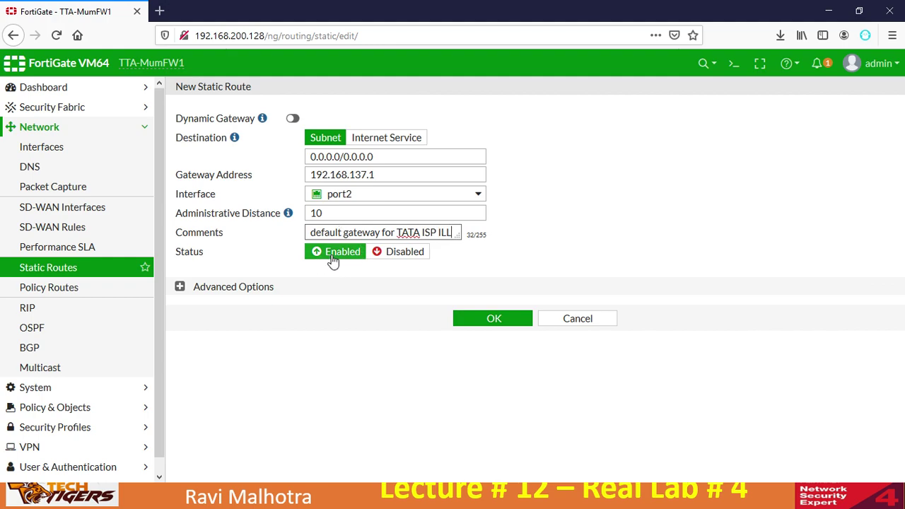
left_click(505, 320)
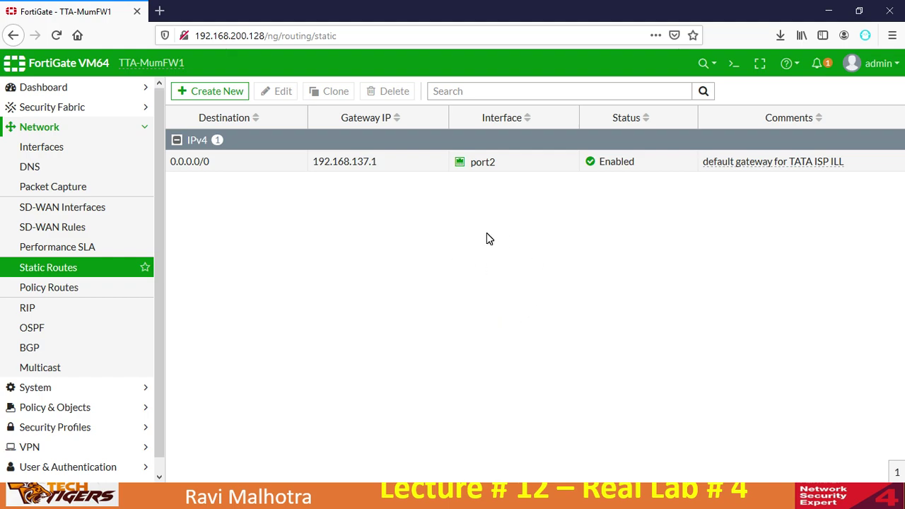
key("alt+Tab")
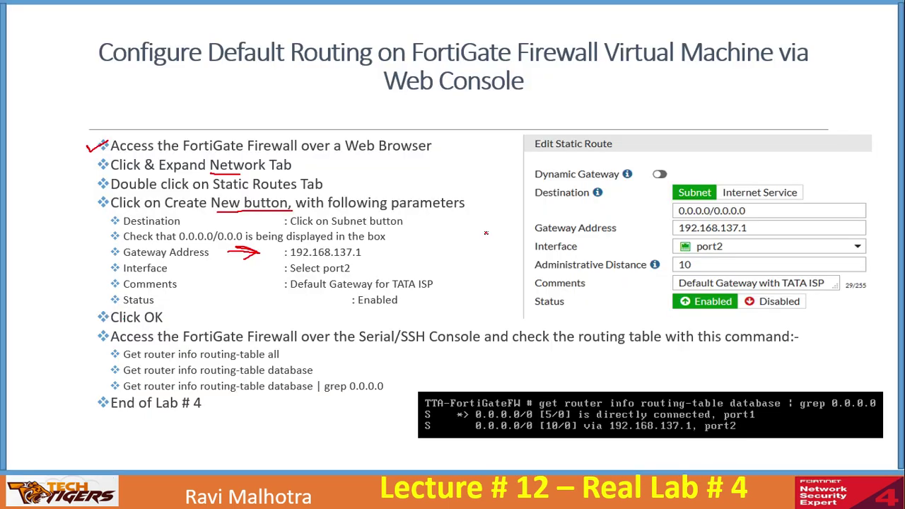
Bracket the Create New–Click OK steps, underline the example Subnet, 192.168.137.1, port2 and Enabled, and circle OK.
left_click(110, 207)
mouse_move(109, 207)
left_mouse_down()
mouse_move(80, 273)
mouse_move(99, 309)
left_mouse_up()
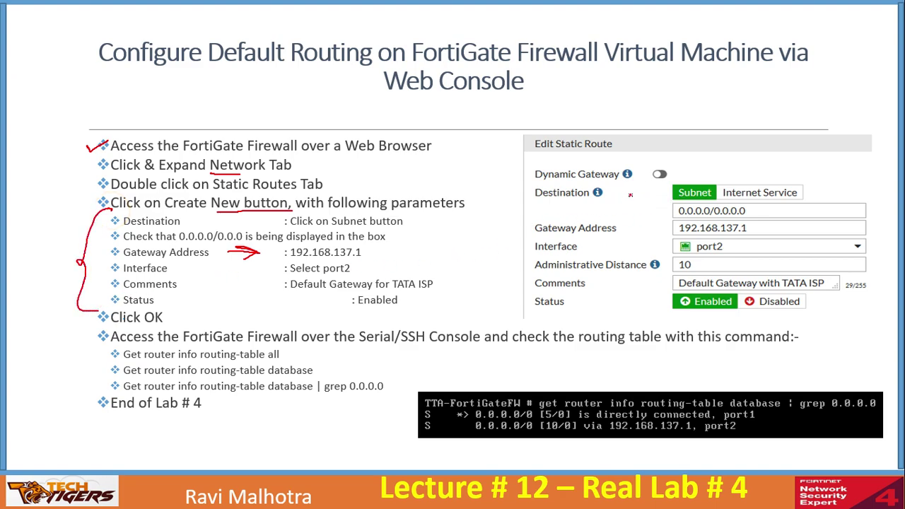
mouse_move(665, 198)
left_mouse_down()
mouse_move(710, 191)
mouse_move(775, 212)
left_mouse_up()
mouse_move(674, 236)
left_mouse_down()
mouse_move(749, 242)
mouse_move(741, 247)
left_mouse_up()
left_click_drag(692, 265, 706, 264)
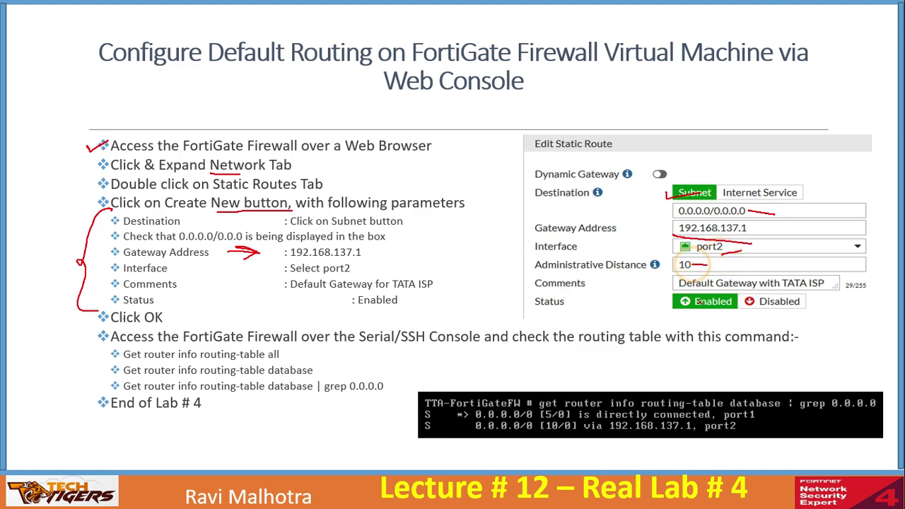
left_click_drag(693, 310, 743, 289)
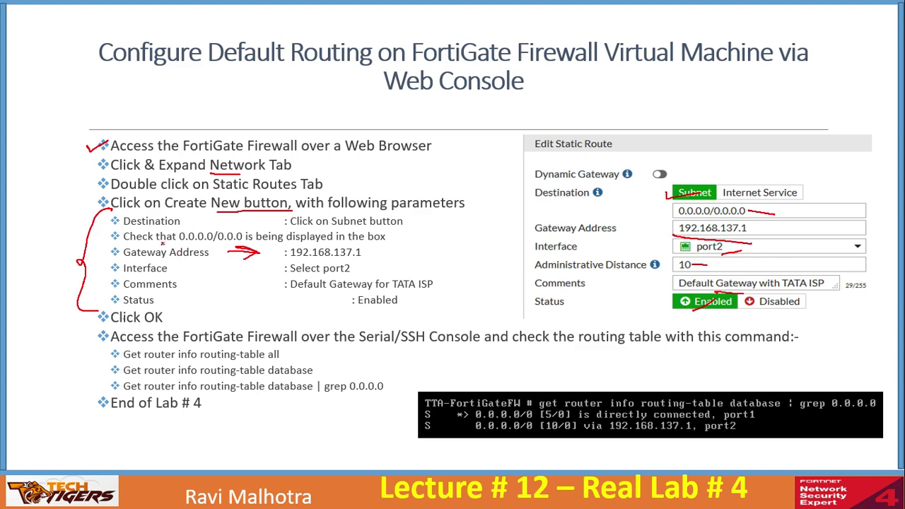
mouse_move(167, 295)
left_mouse_down()
mouse_move(174, 311)
mouse_move(168, 293)
left_mouse_up()
key("alt+Tab")
Run 'get router info routing-table all' in the TTA-MumFW1 console to display every route.
key("alt+Tab")
key("Tab")
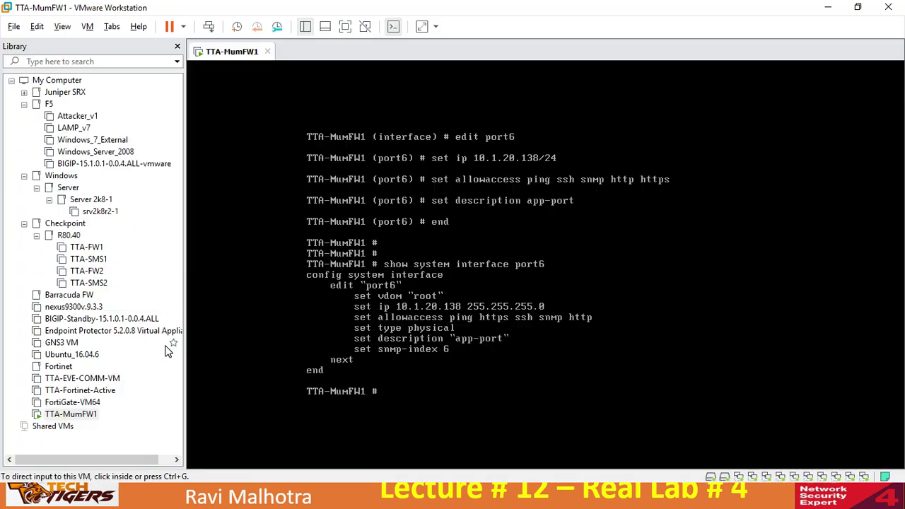
left_click(502, 301)
key("alt+Tab")
key("alt+Tab")
key("alt+Tab")
key("Tab")
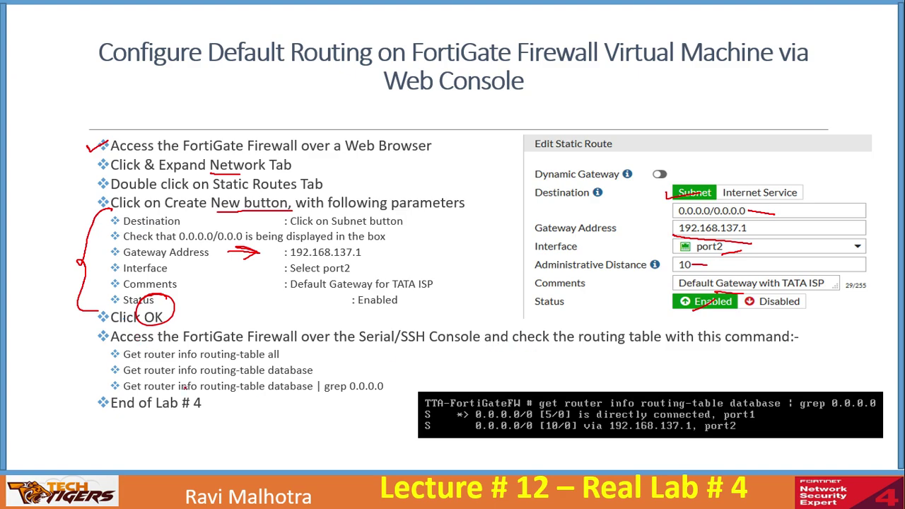
key("alt+Tab")
type("get router info")
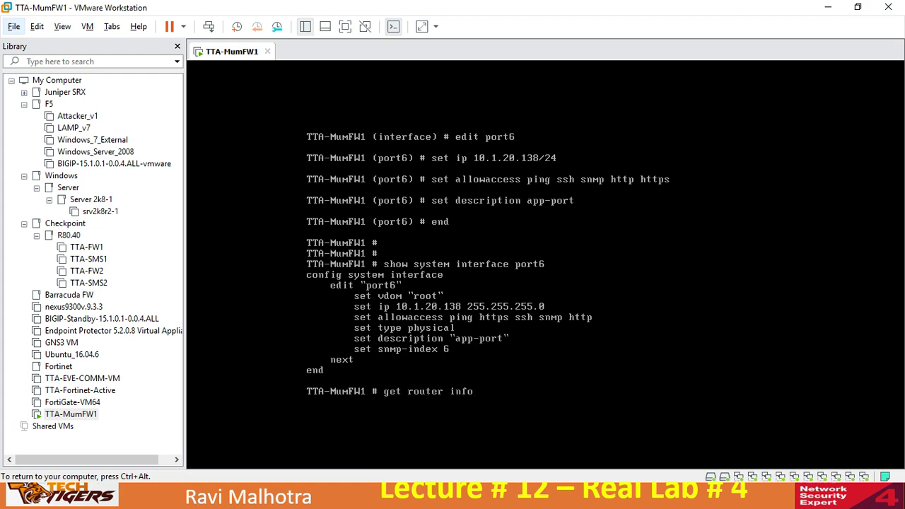
type(" routing-table")
key("question")
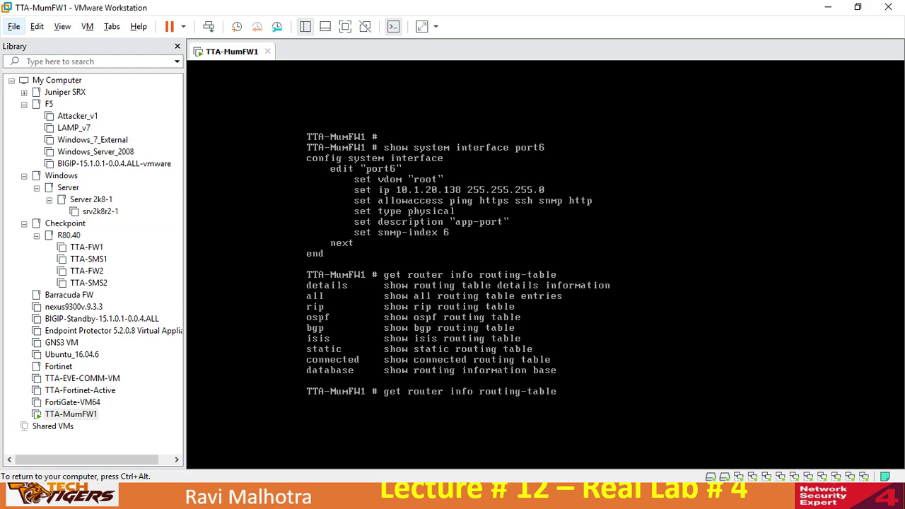
type("all")
key("Return")
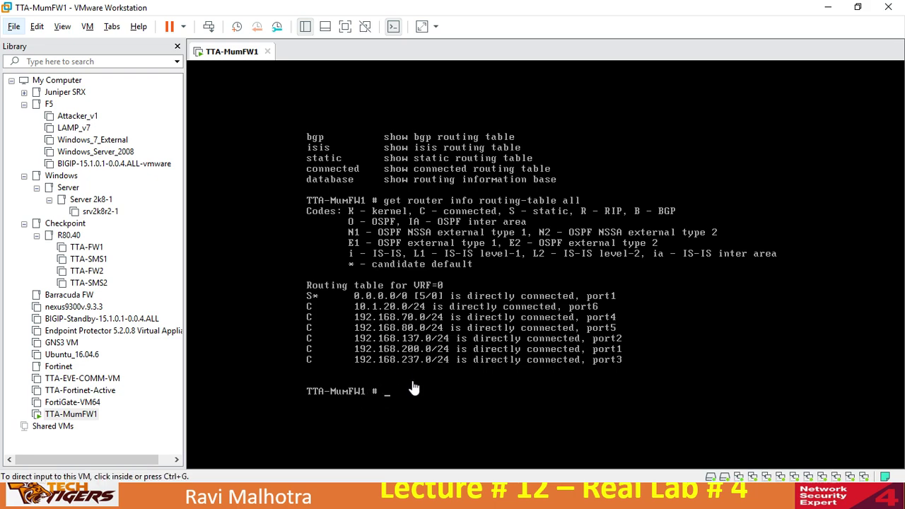
Run 'get router info routing-table database' to list the routing database.
key("Up")
key("BackSpace")
key("BackSpace")
key("BackSpace")
key("question")
type("databasssssssssss")
key("BackSpace")
key("BackSpace")
key("BackSpace")
key("BackSpace")
key("BackSpace")
key("BackSpace")
key("BackSpace")
key("BackSpace")
key("BackSpace")
key("BackSpace")
key("BackSpace")
key("BackSpace")
type("ase")
key("Return")
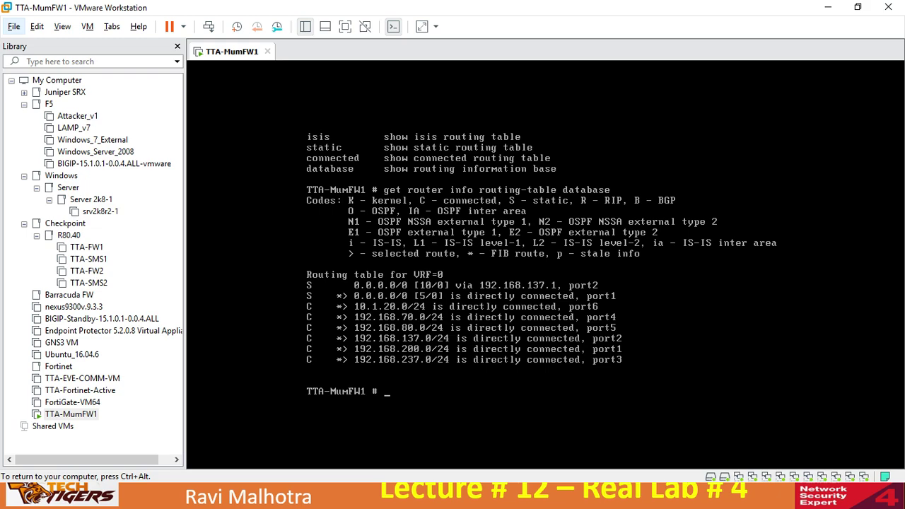
Filter the routing output with '| grep 0.0.0.0' to show only the two default routes.
key("ctrl+alt")
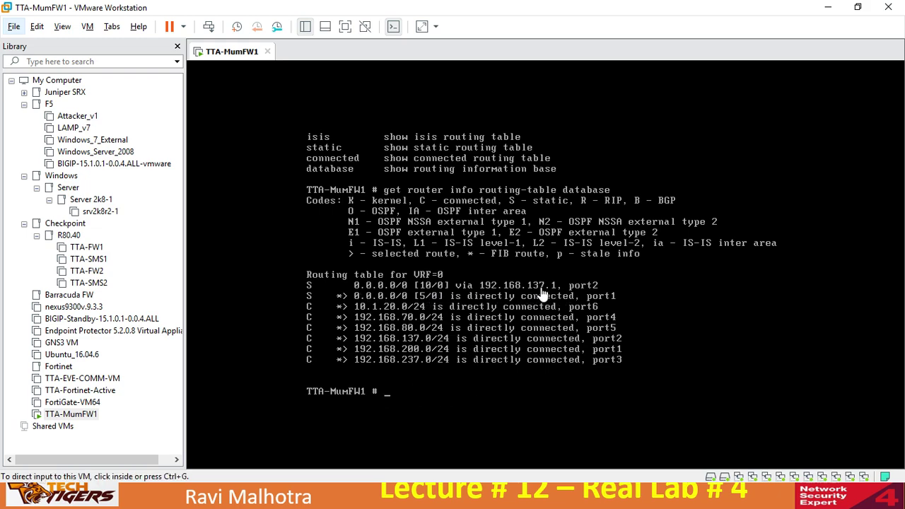
left_click(590, 304)
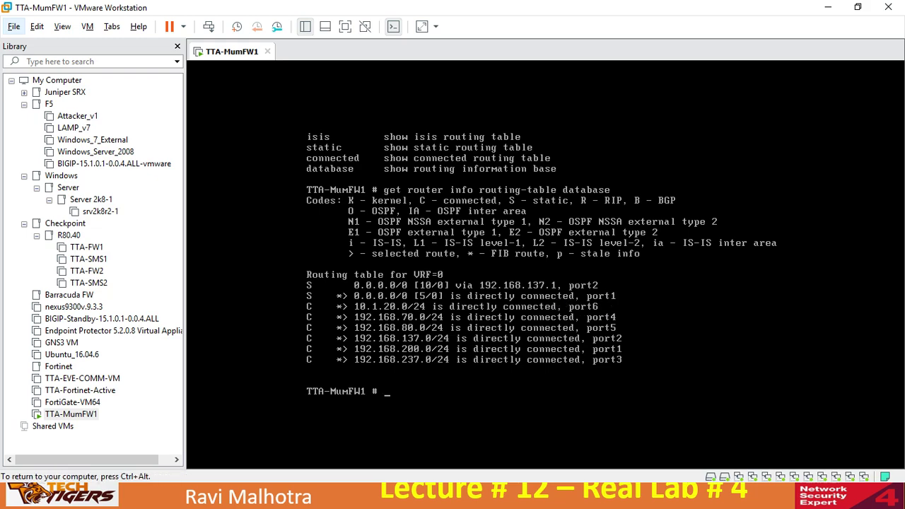
key("Return")
key("Return")
key("ctrl+alt")
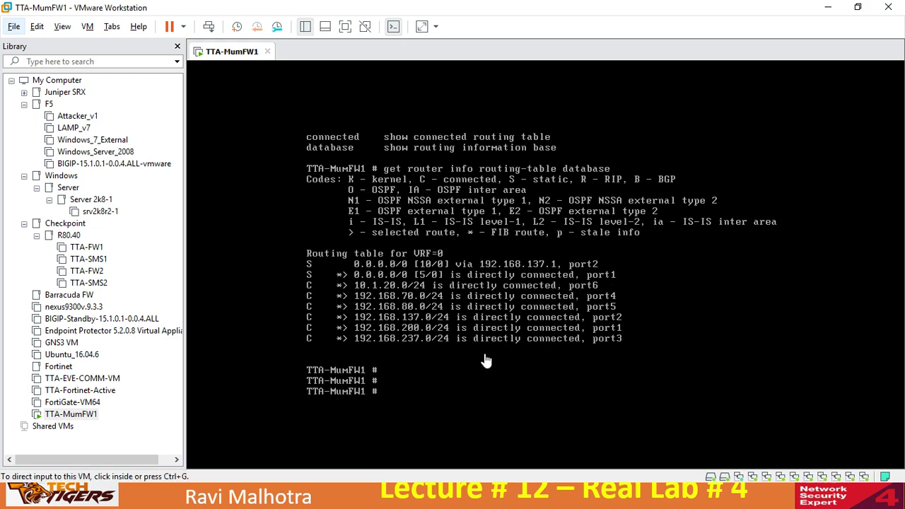
key("alt+f")
left_click(481, 353)
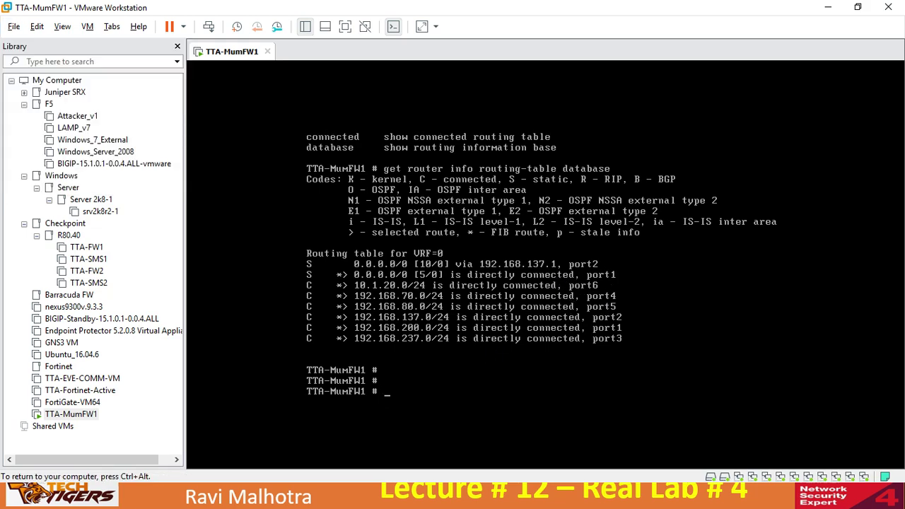
key("Up")
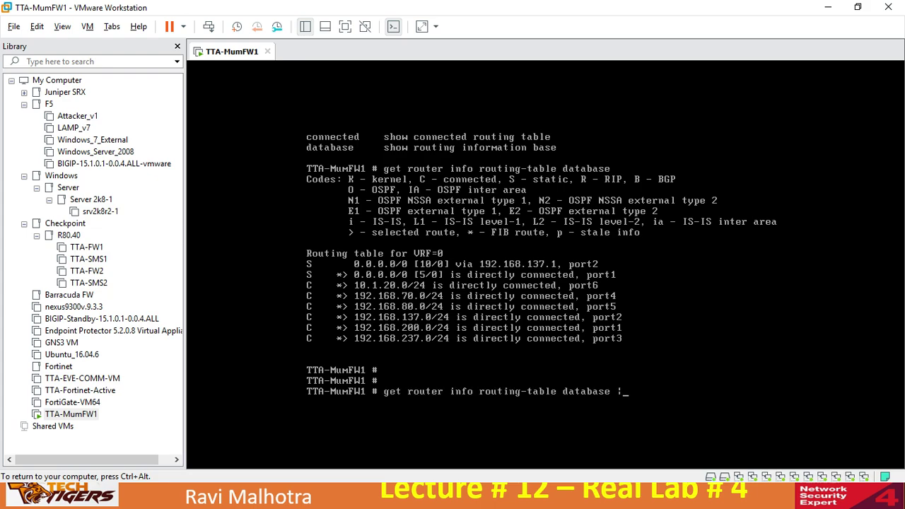
type("| grep 0.0.0.0")
key("Return")
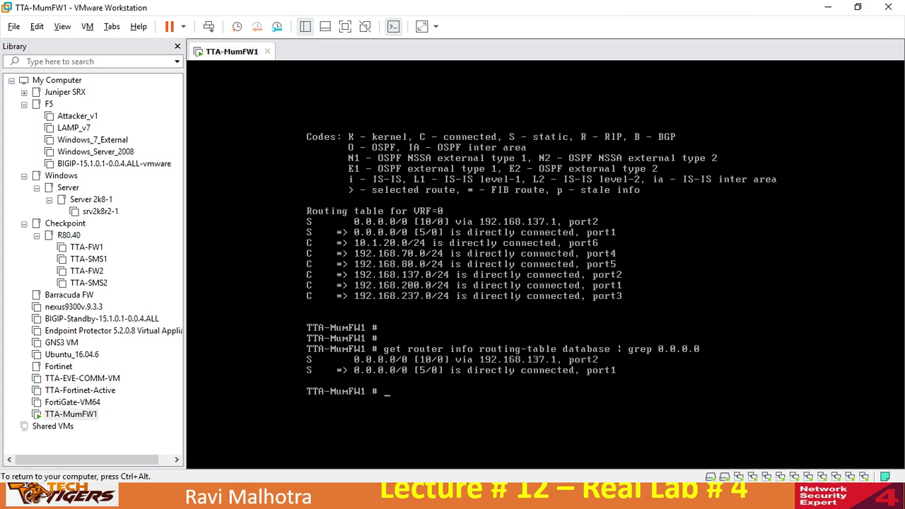